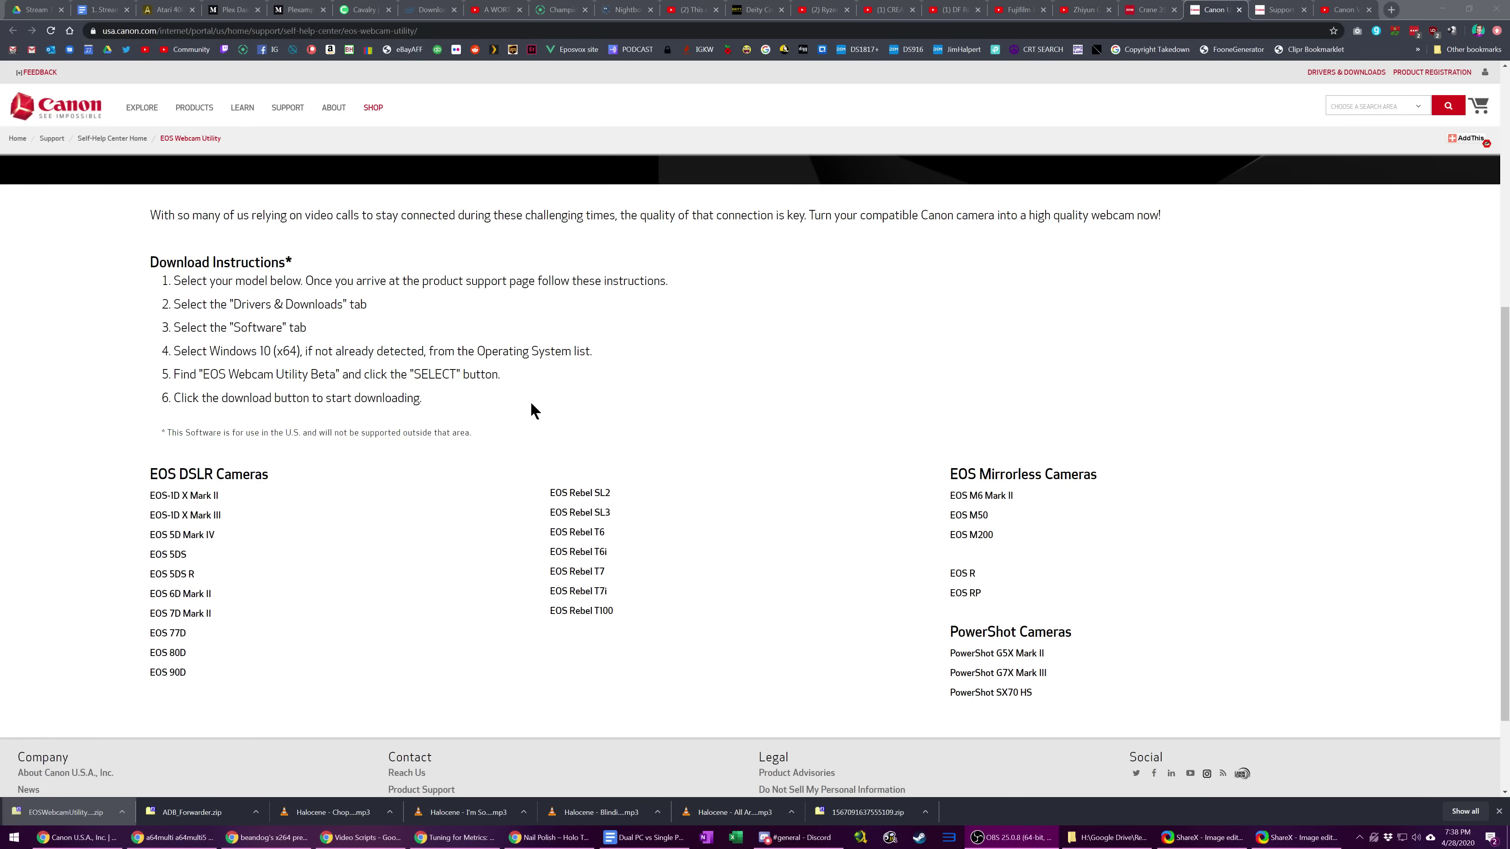
# From Canon's EOS 6D Mark II support page, dismiss the survey and download EOSWebcamUtilityBeta-WIN0.9.0.zip.
pyautogui.click(553, 403)
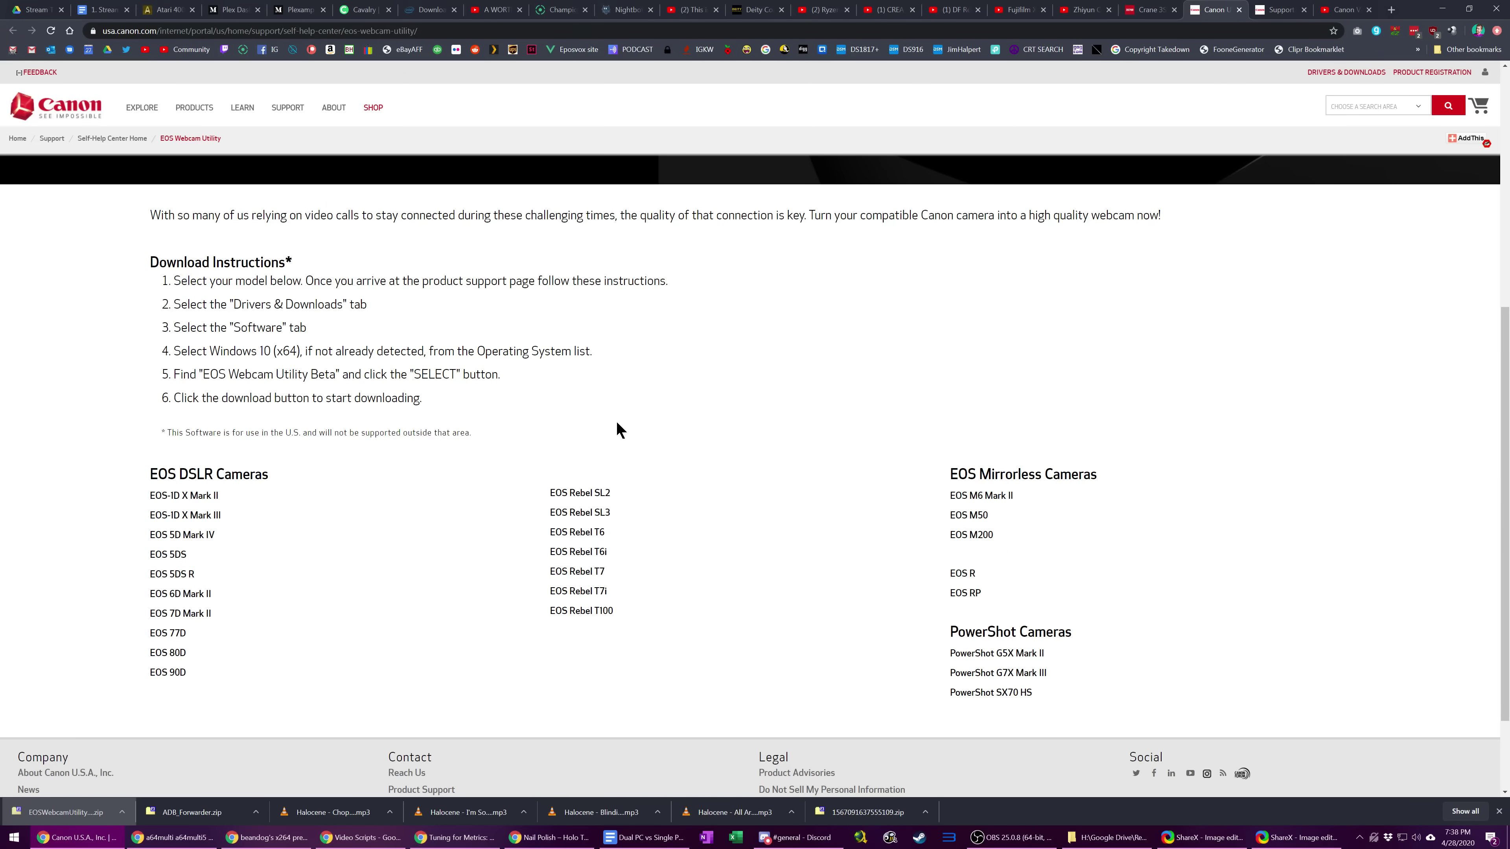
pyautogui.scroll(5, 618, 428)
pyautogui.scroll(2, 618, 428)
pyautogui.scroll(-9, 618, 428)
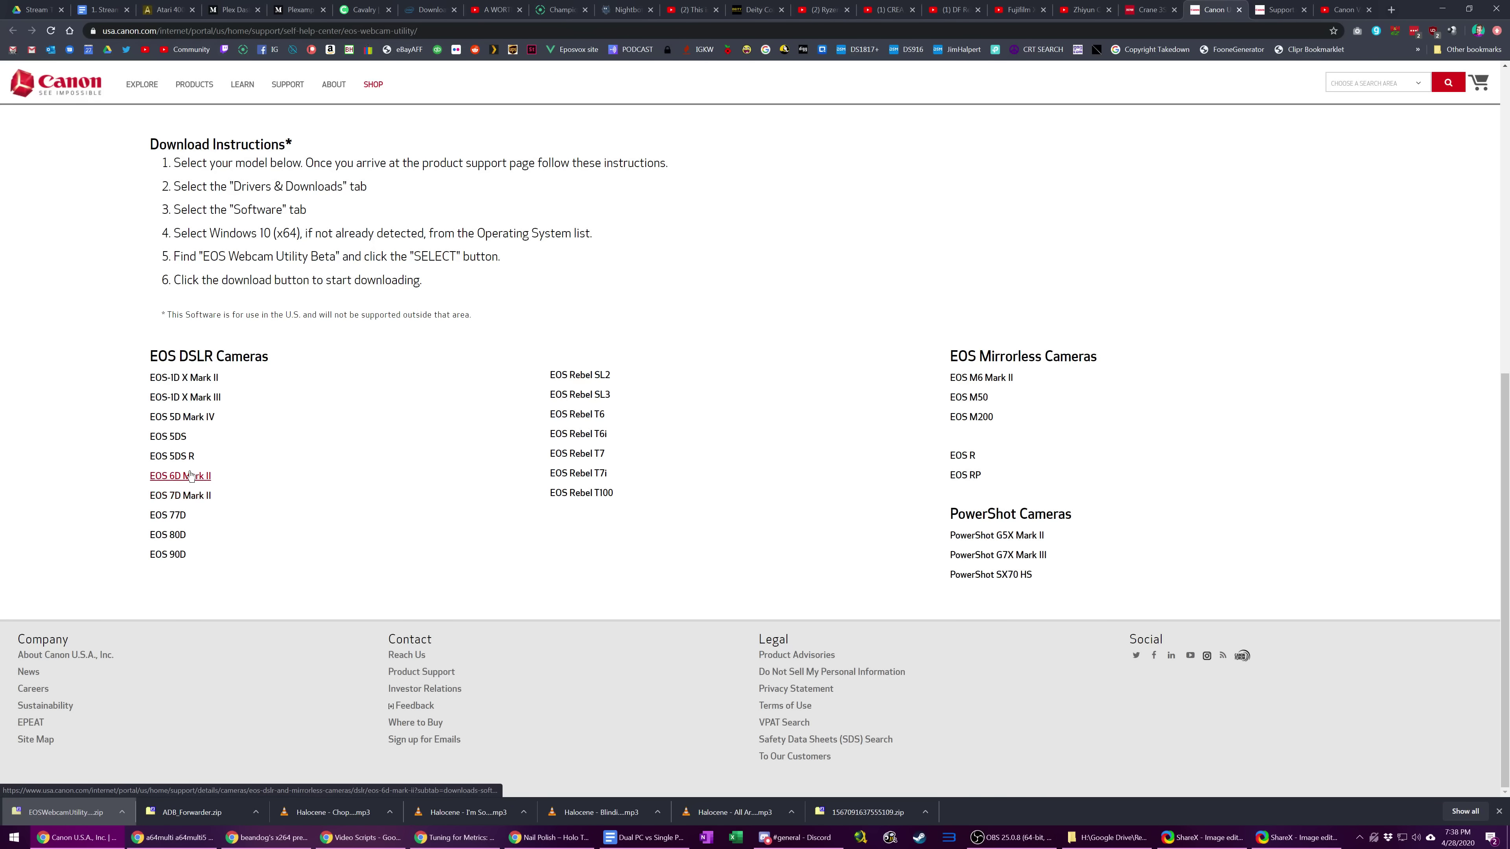
pyautogui.click(203, 480)
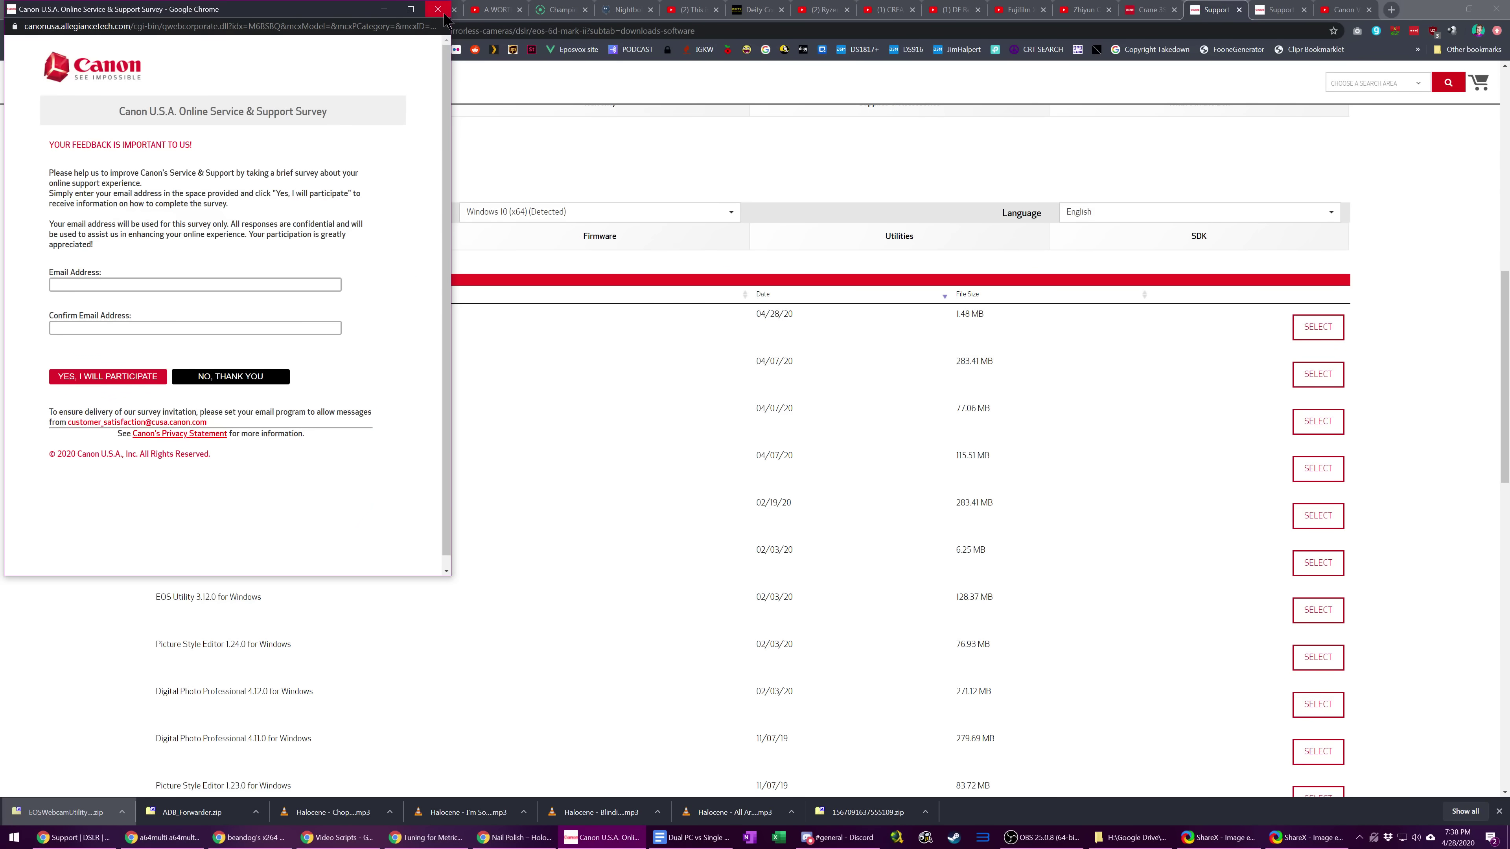
pyautogui.click(438, 10)
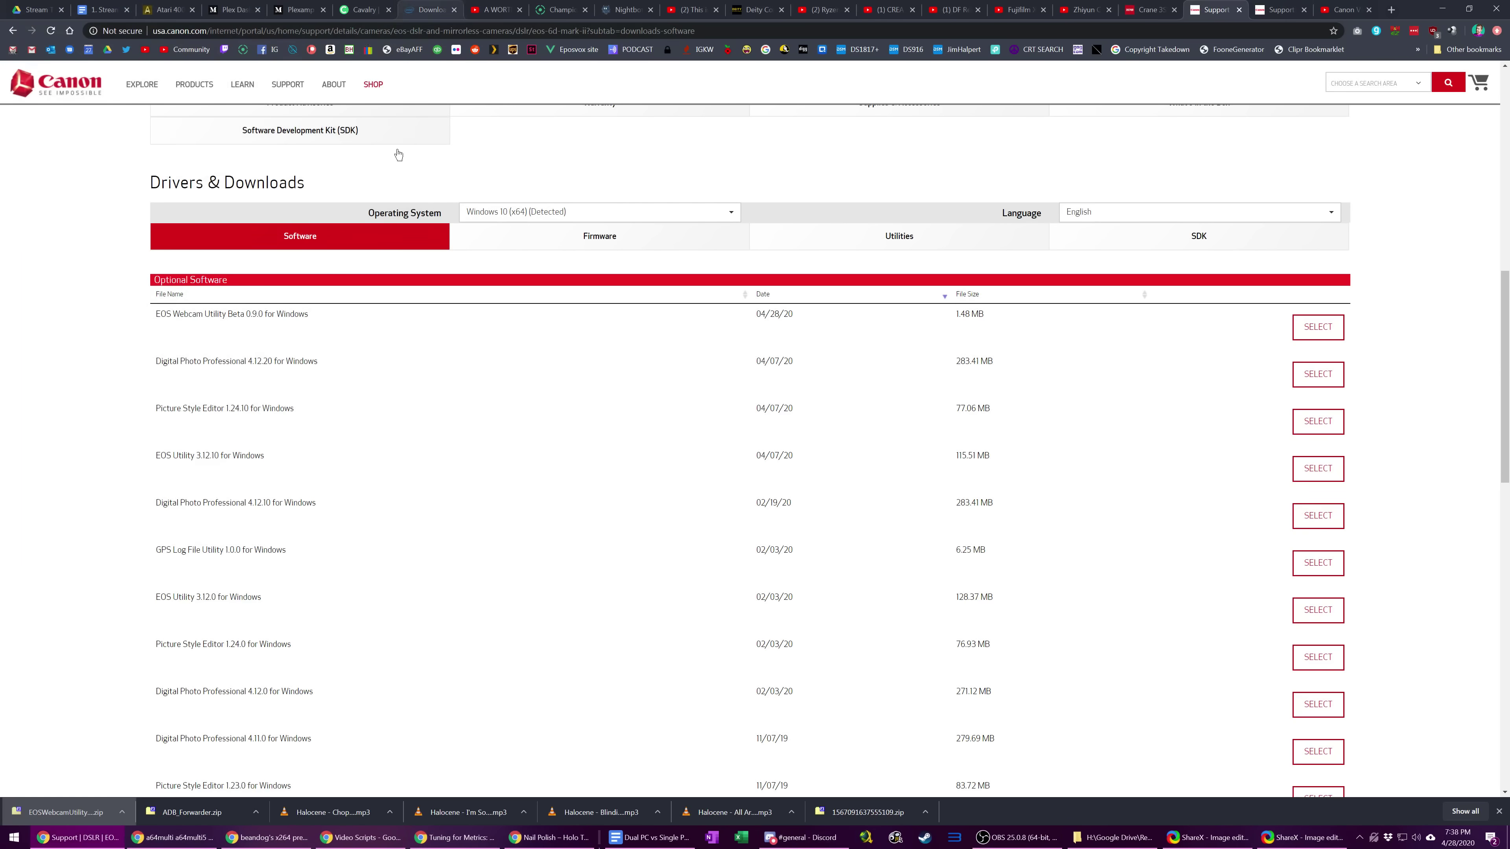
pyautogui.click(267, 320)
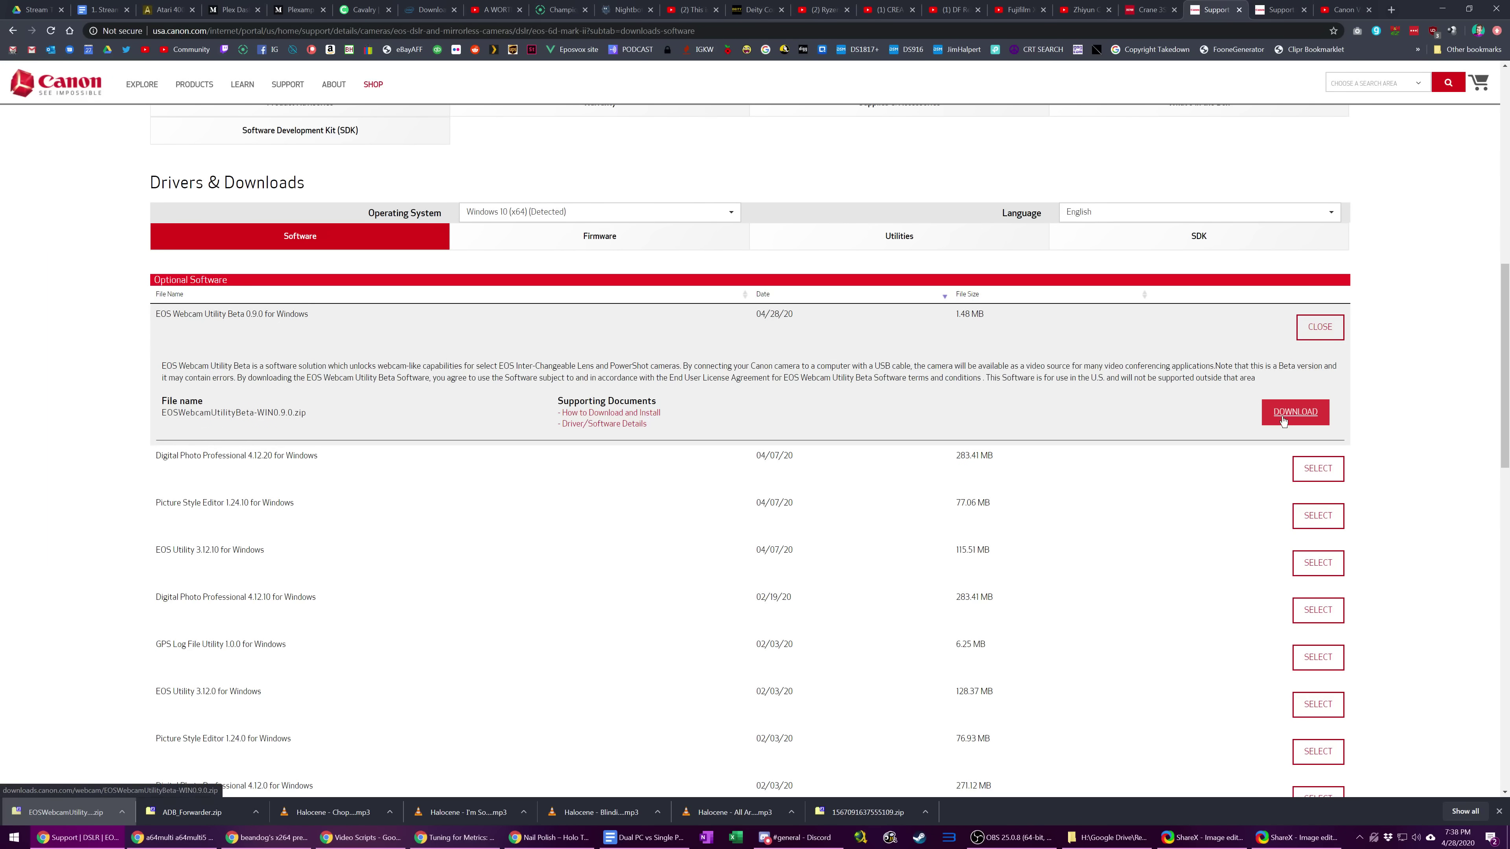
pyautogui.click(102, 814)
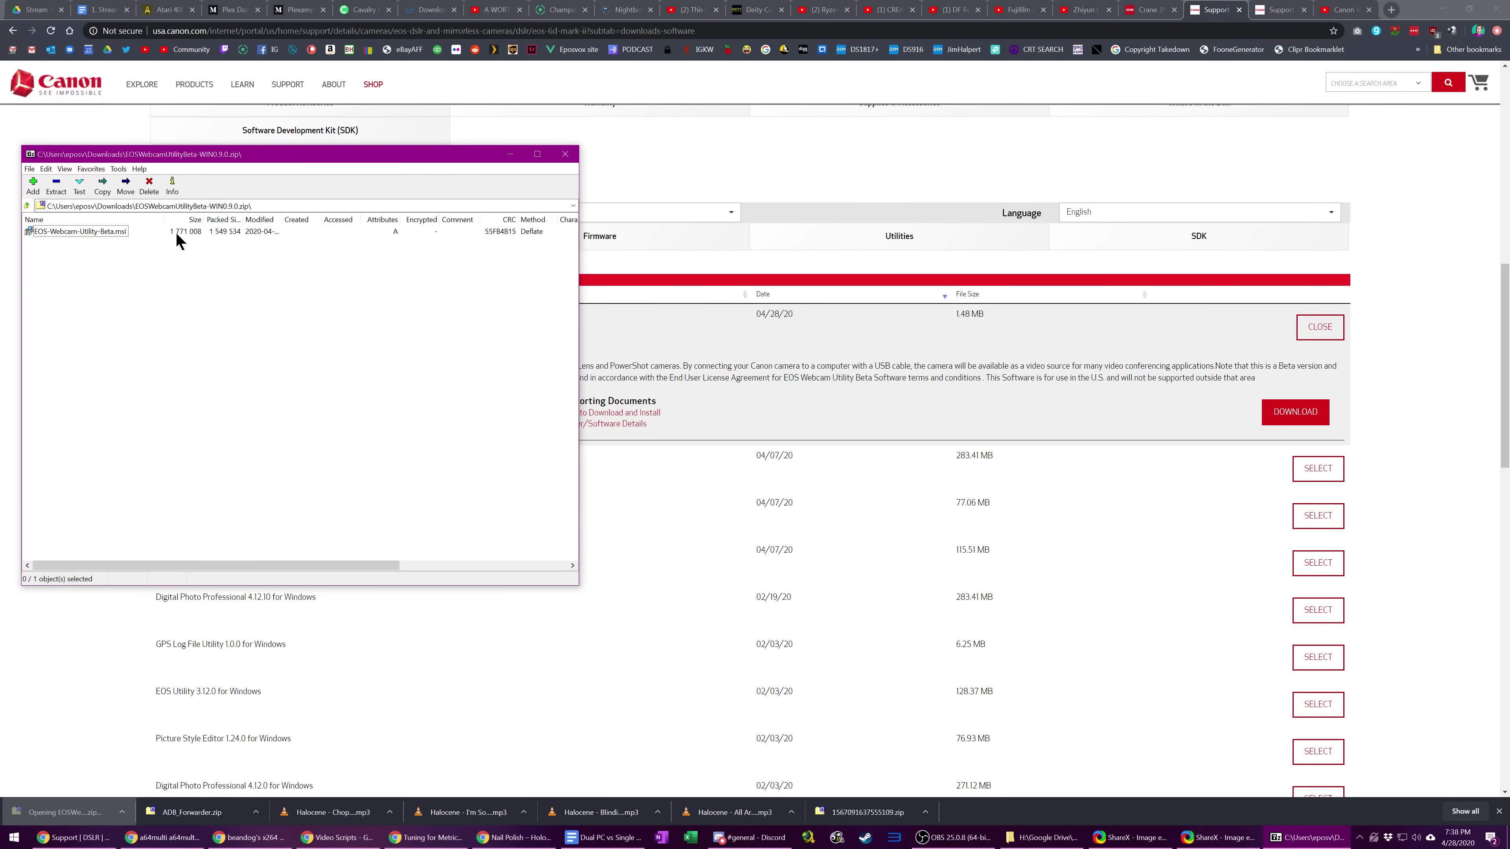
# Run EOS-Webcam-Utility-Beta.msi from the downloaded zip in 7-Zip.
pyautogui.doubleClick(87, 231)
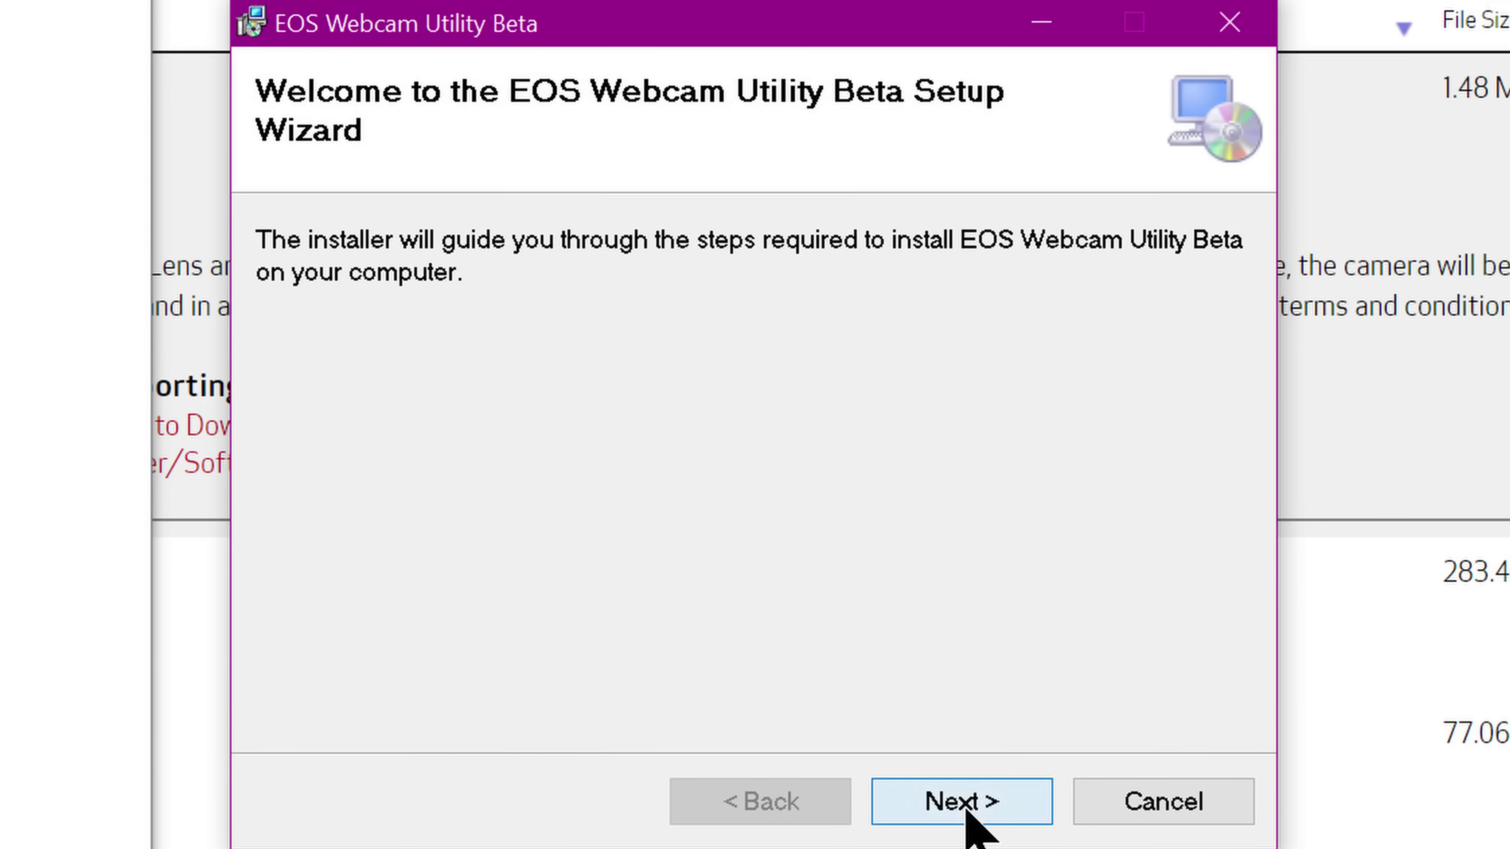
# Install EOS Webcam Utility Beta, accepting the licence and the UAC prompt, then close the wizard.
pyautogui.click(812, 523)
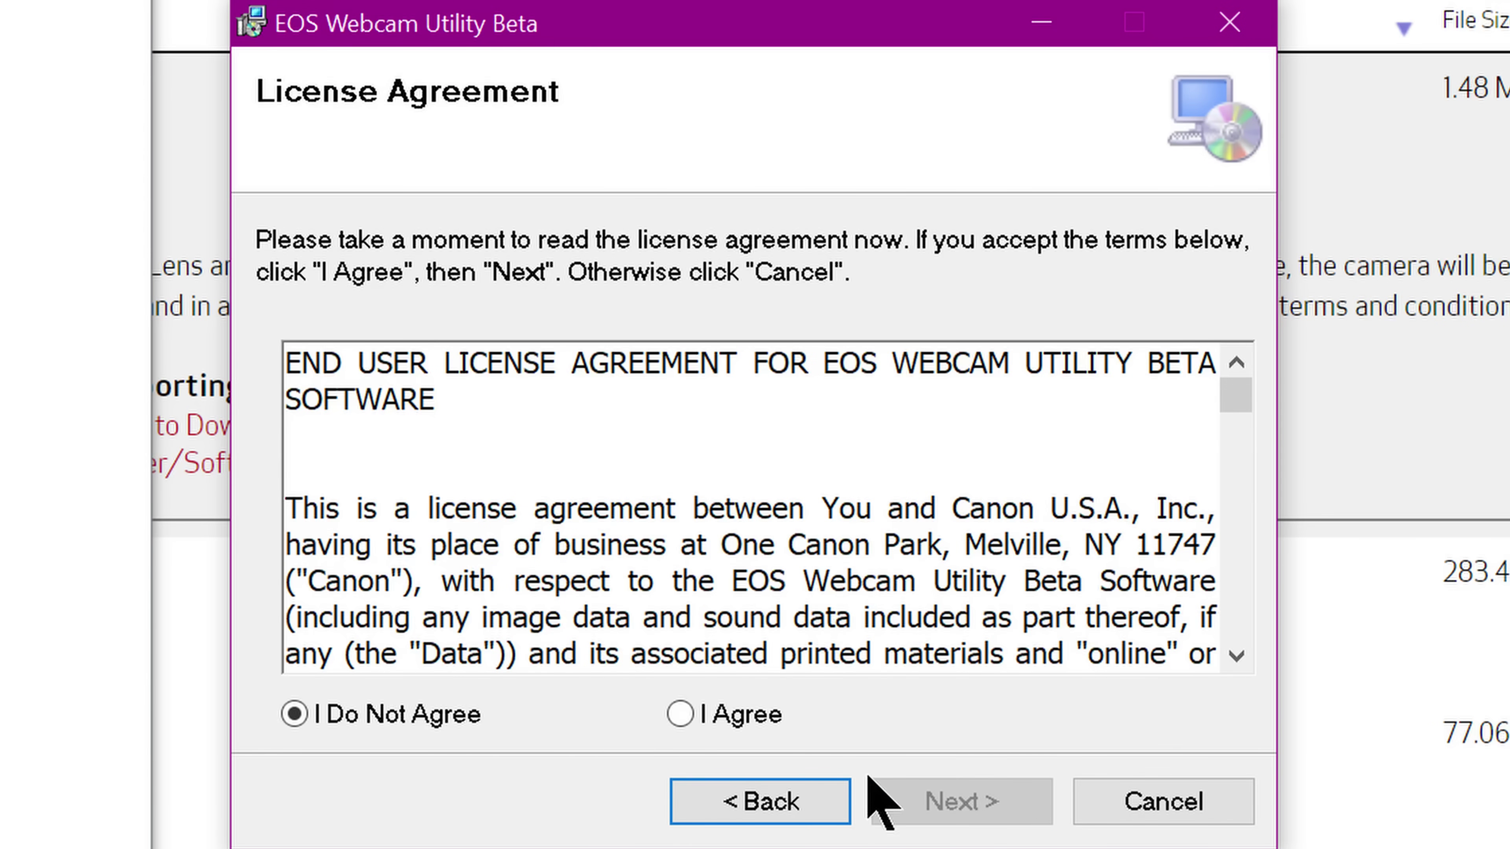
pyautogui.click(672, 705)
pyautogui.click(925, 798)
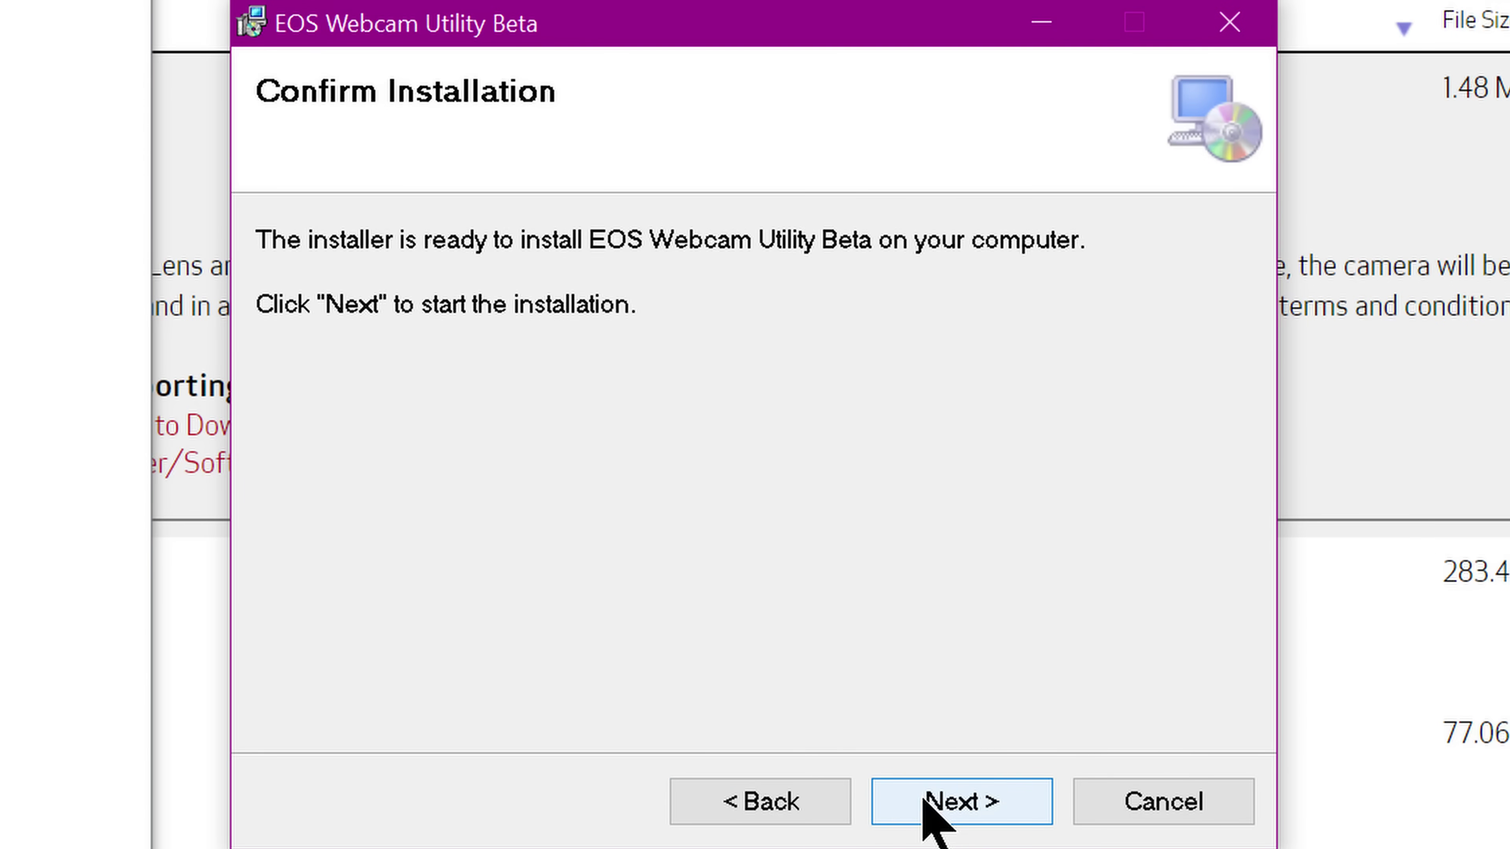
pyautogui.click(925, 798)
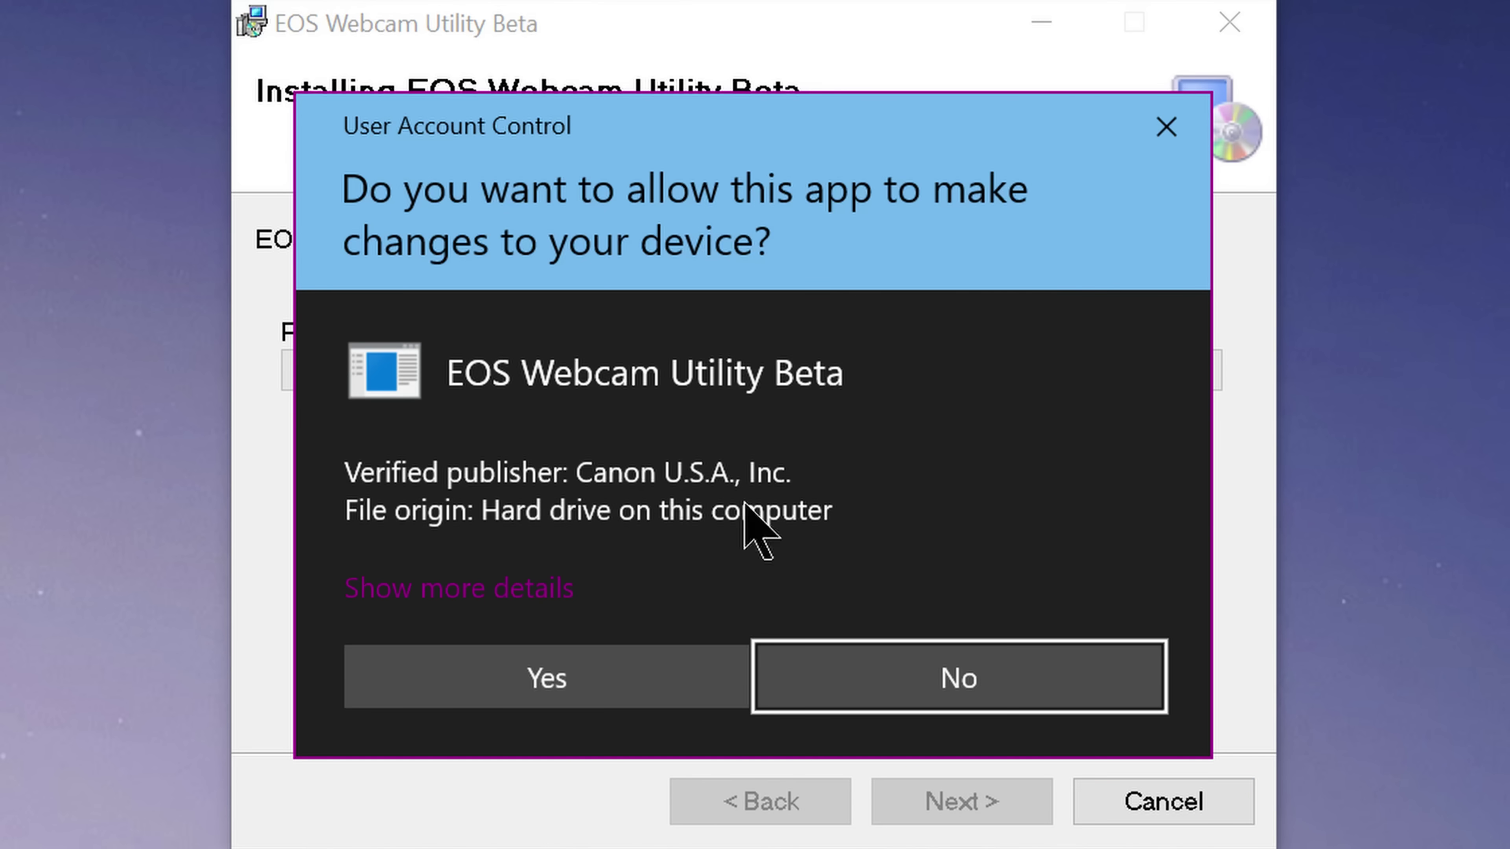
pyautogui.click(620, 674)
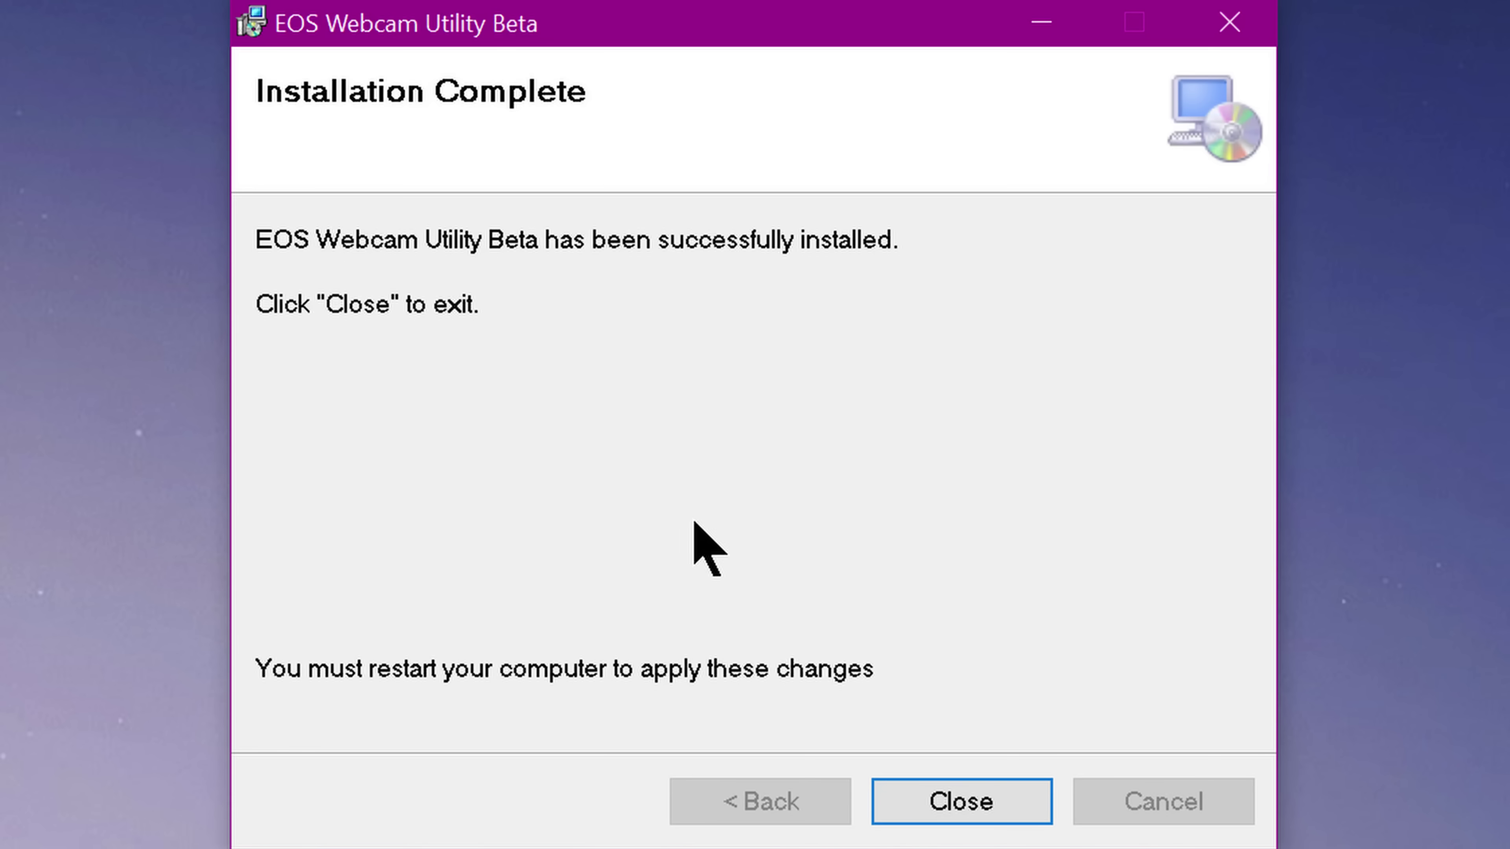
pyautogui.click(981, 787)
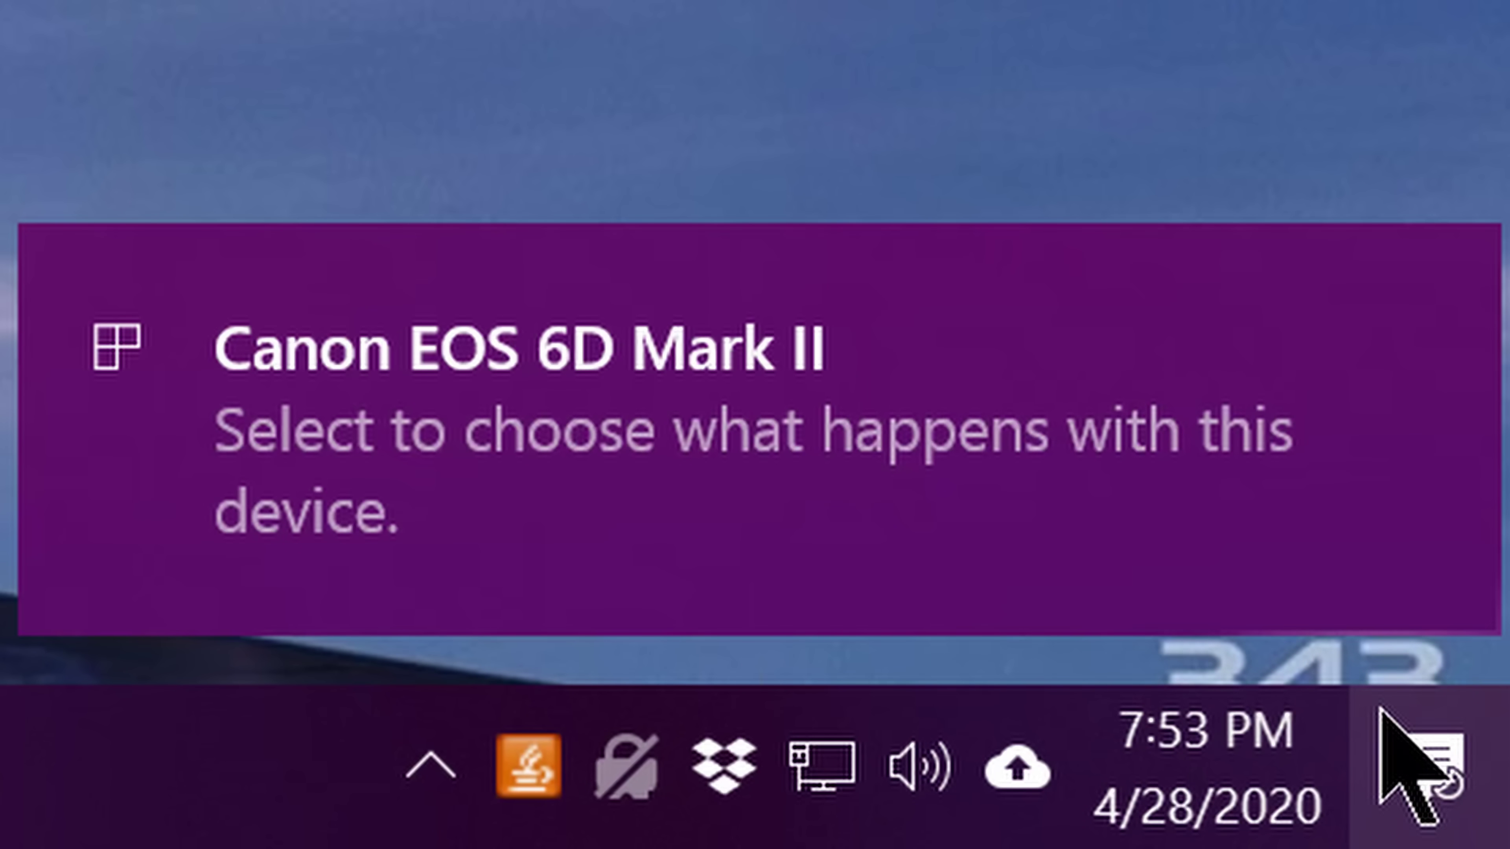
# Check the notification centre, then start OBS with Launch Anyway despite the already-running warning.
pyautogui.click(1424, 764)
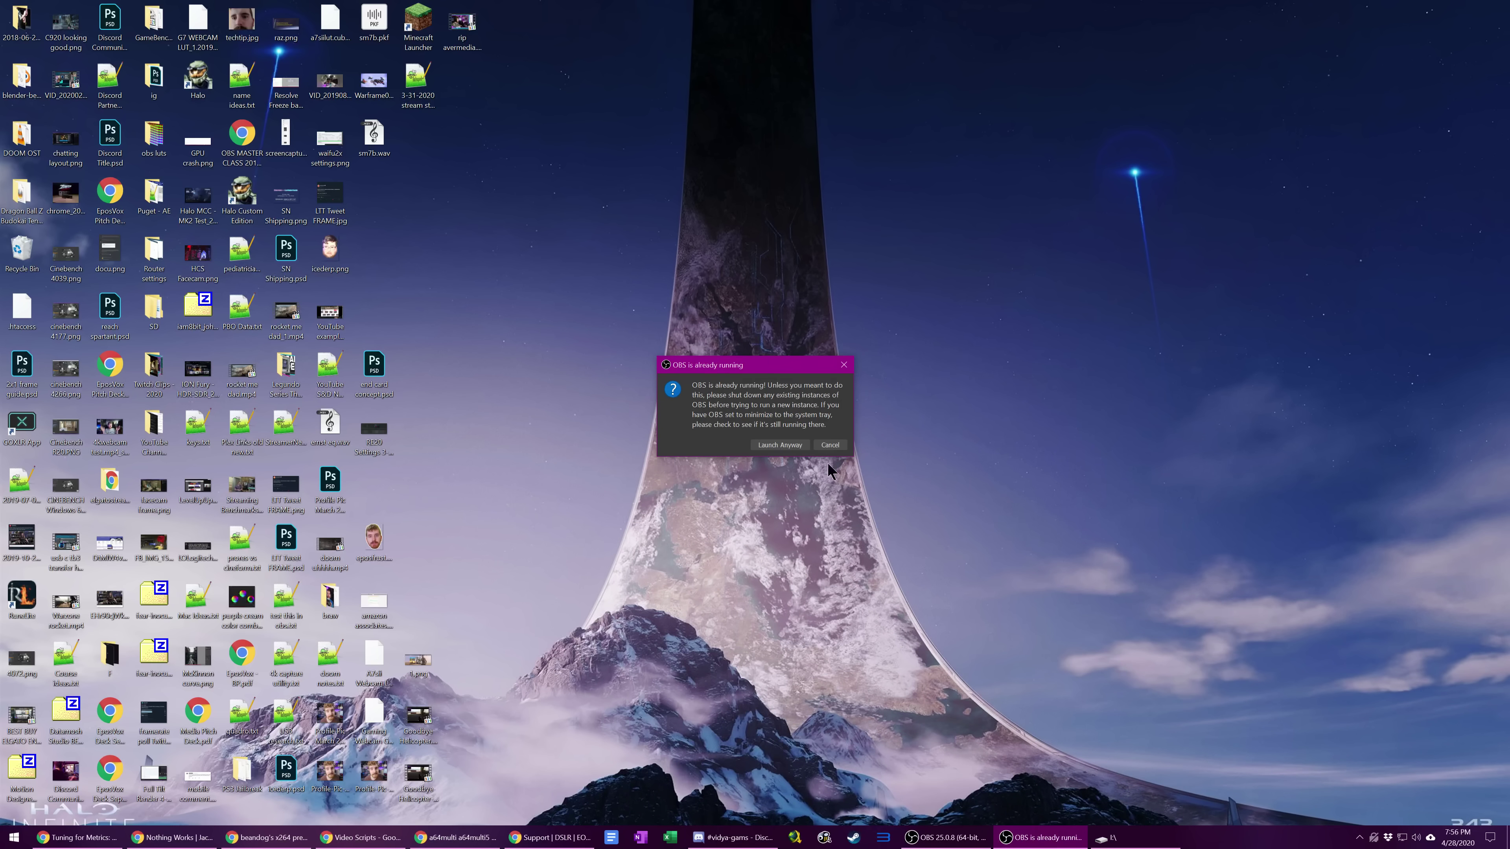
pyautogui.click(794, 446)
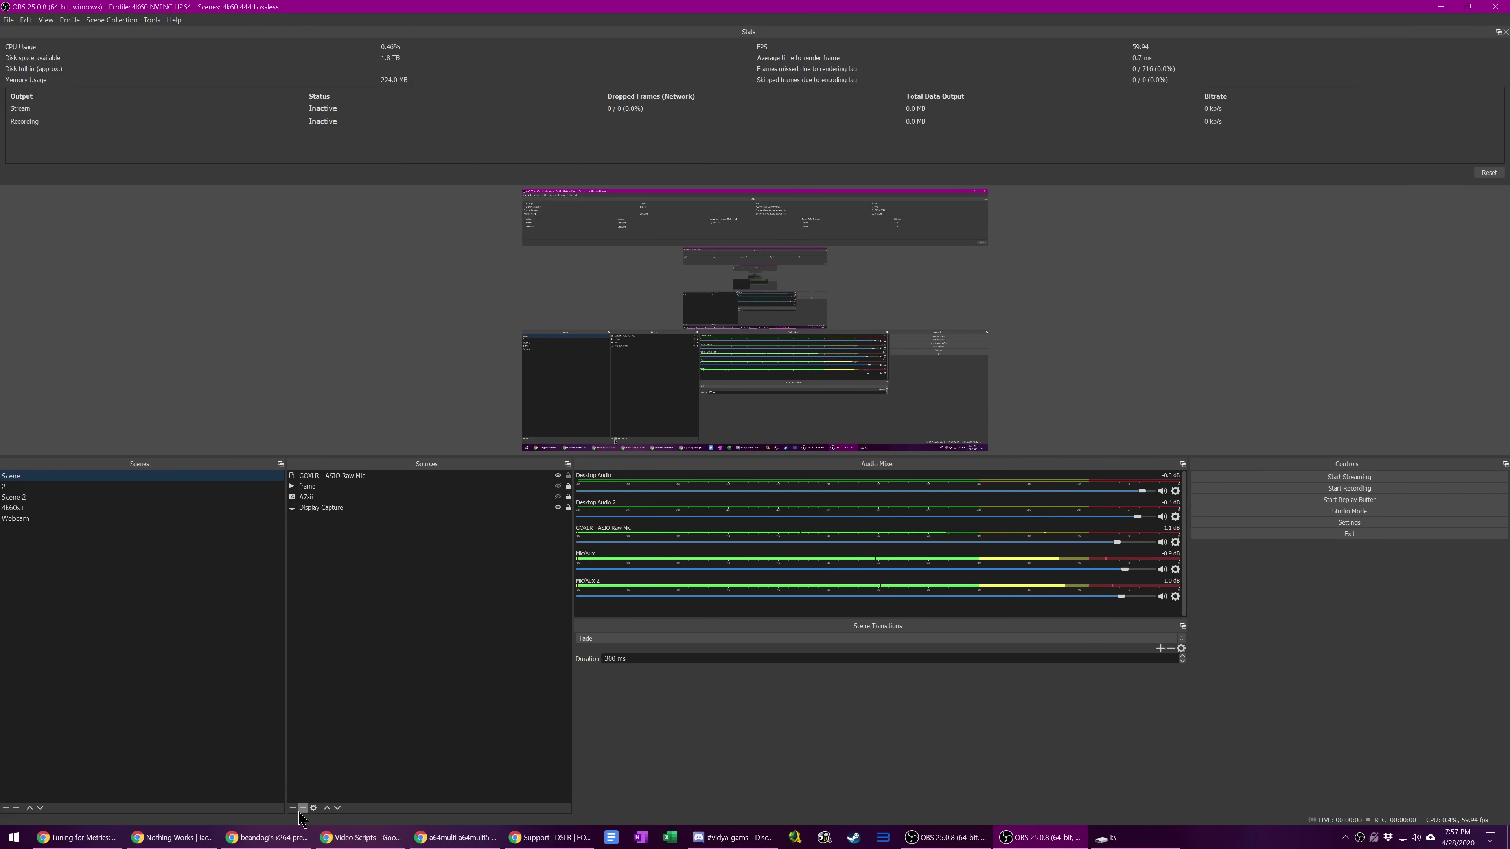
# Add a Video Capture Device source named 'Canon 6DMKII' and bring up its device list.
pyautogui.click(293, 808)
pyautogui.click(356, 751)
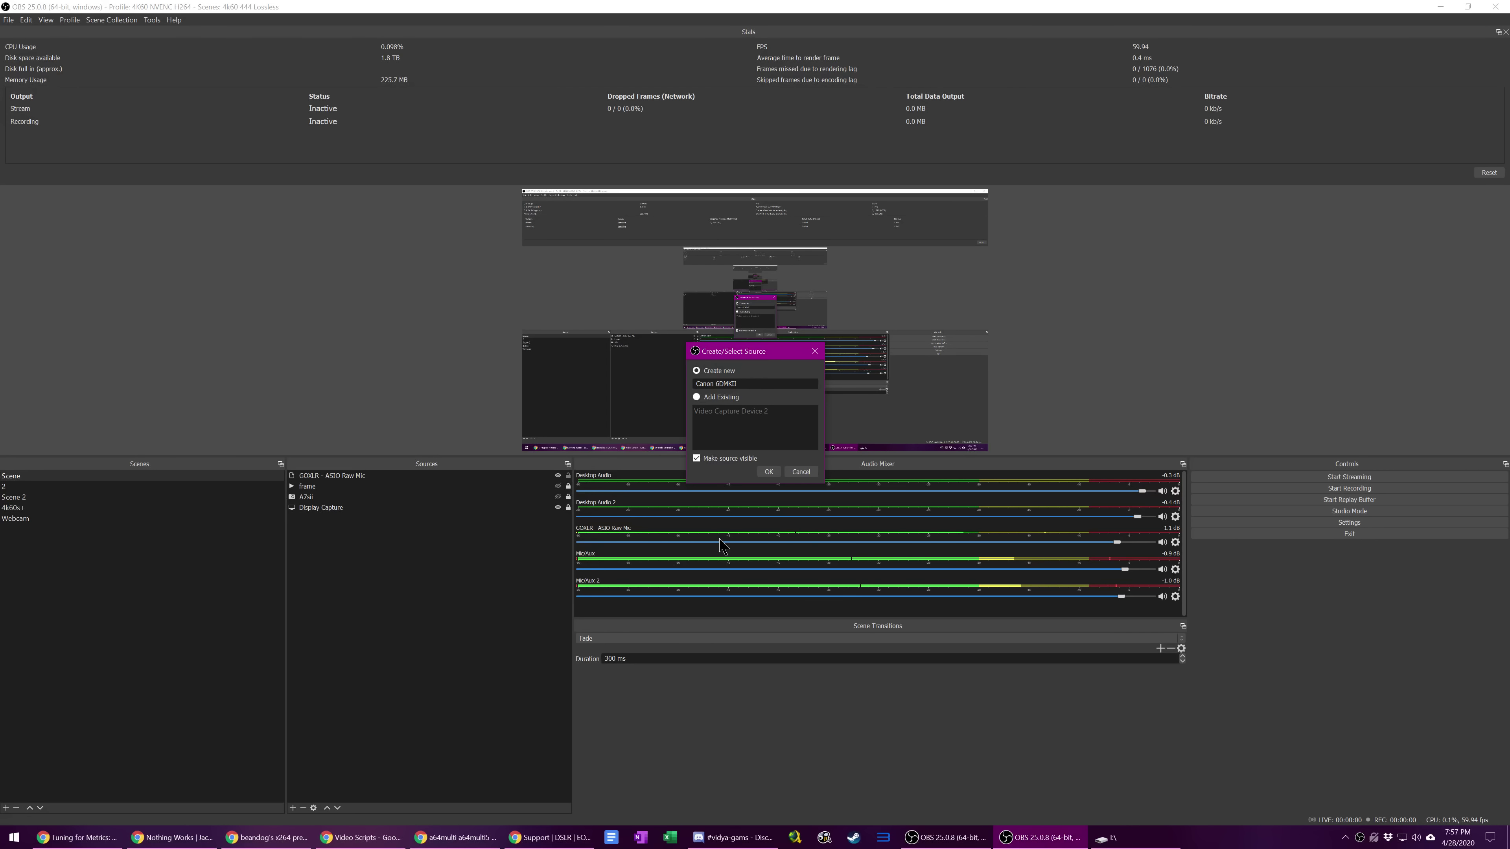
pyautogui.click(771, 472)
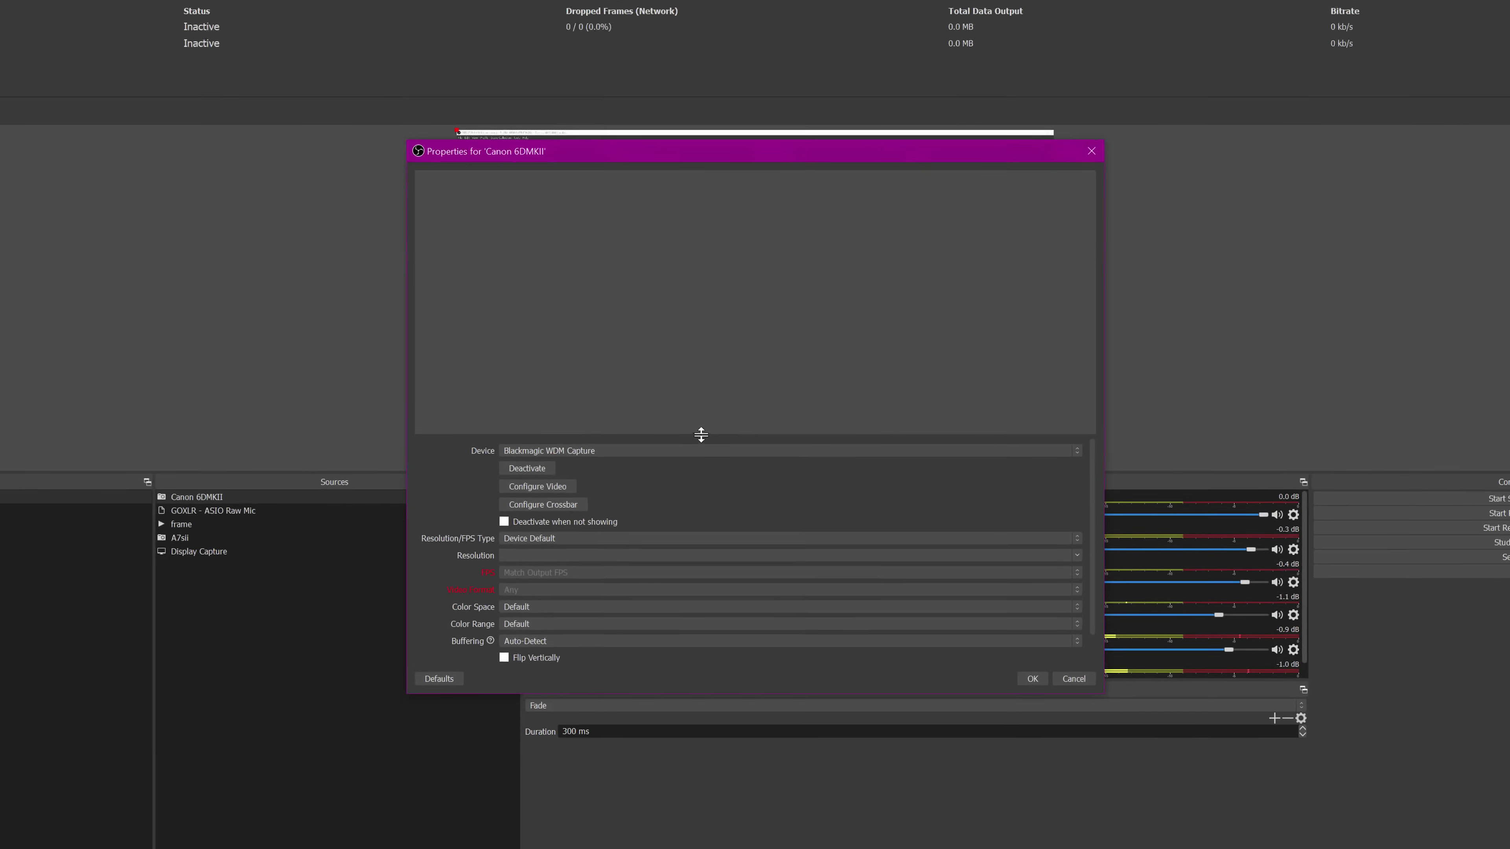
pyautogui.click(713, 442)
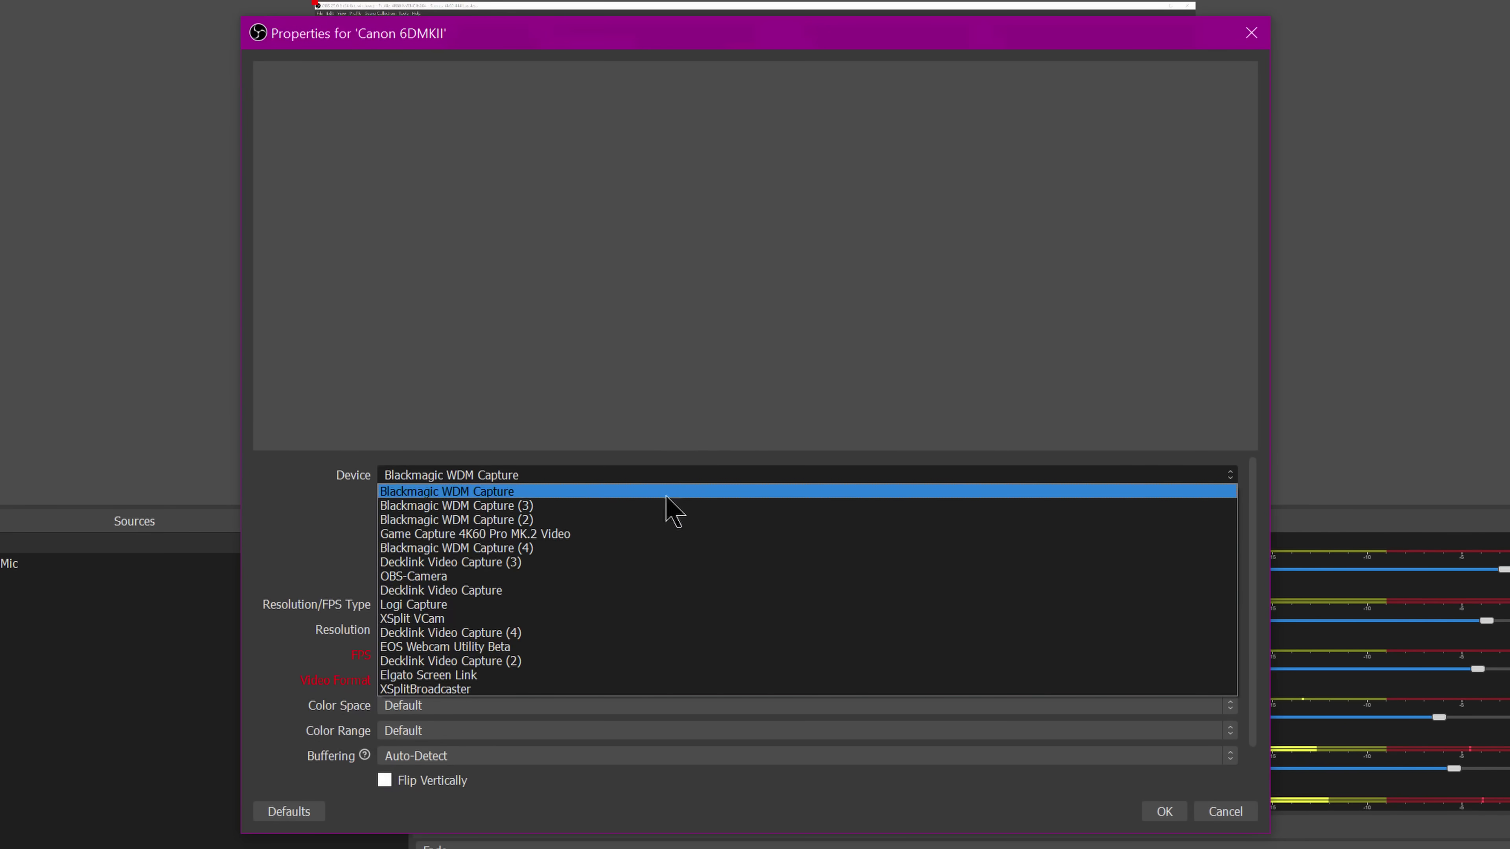
# Choose EOS Webcam Utility Beta as the device, try a custom 1024x576 resolution, then revert to device default.
pyautogui.click(630, 647)
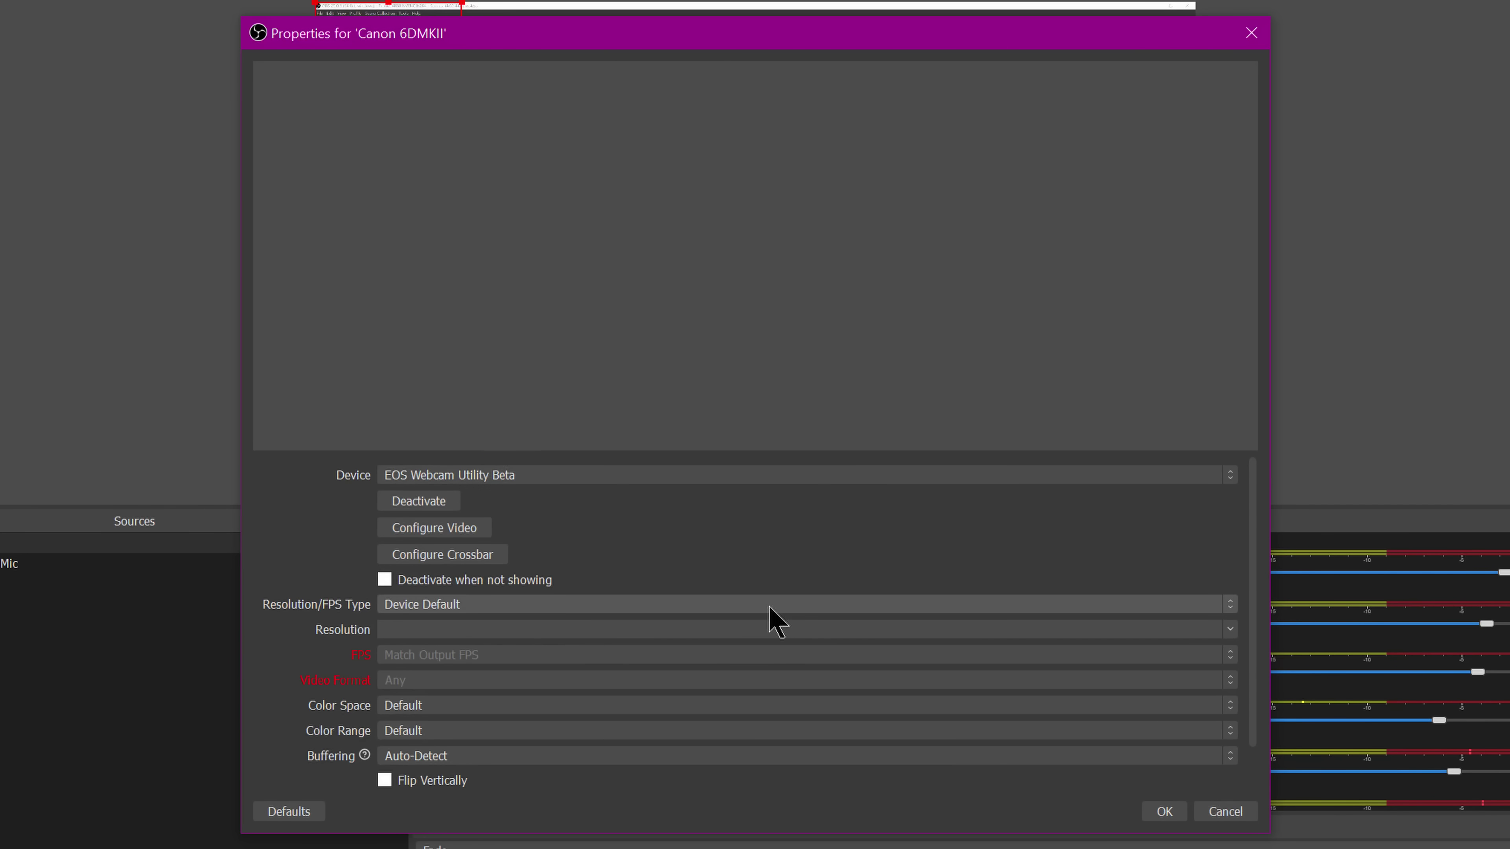
pyautogui.click(1228, 604)
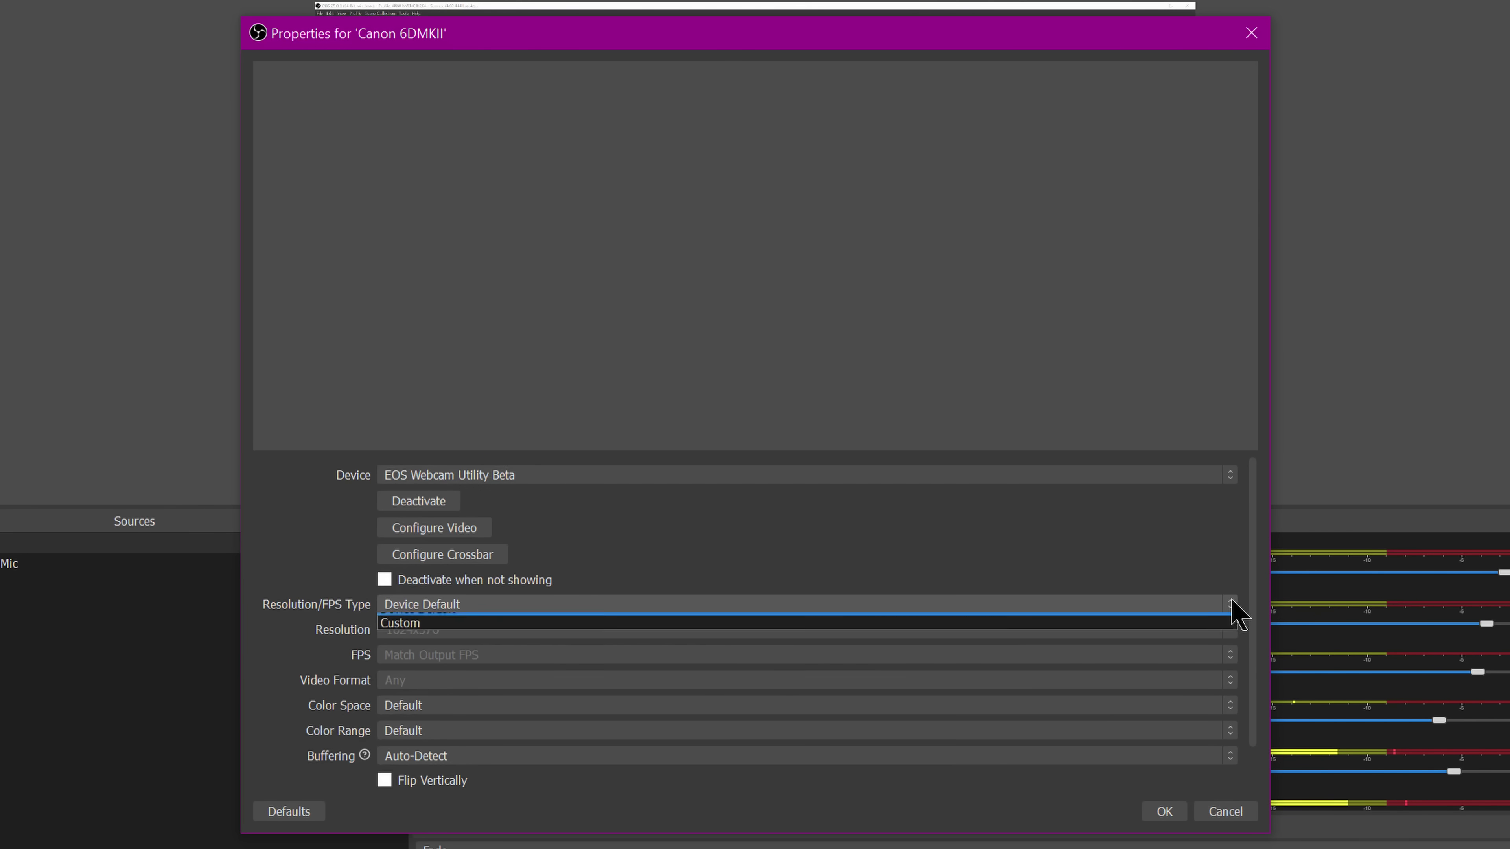
pyautogui.click(1229, 629)
pyautogui.click(1229, 629)
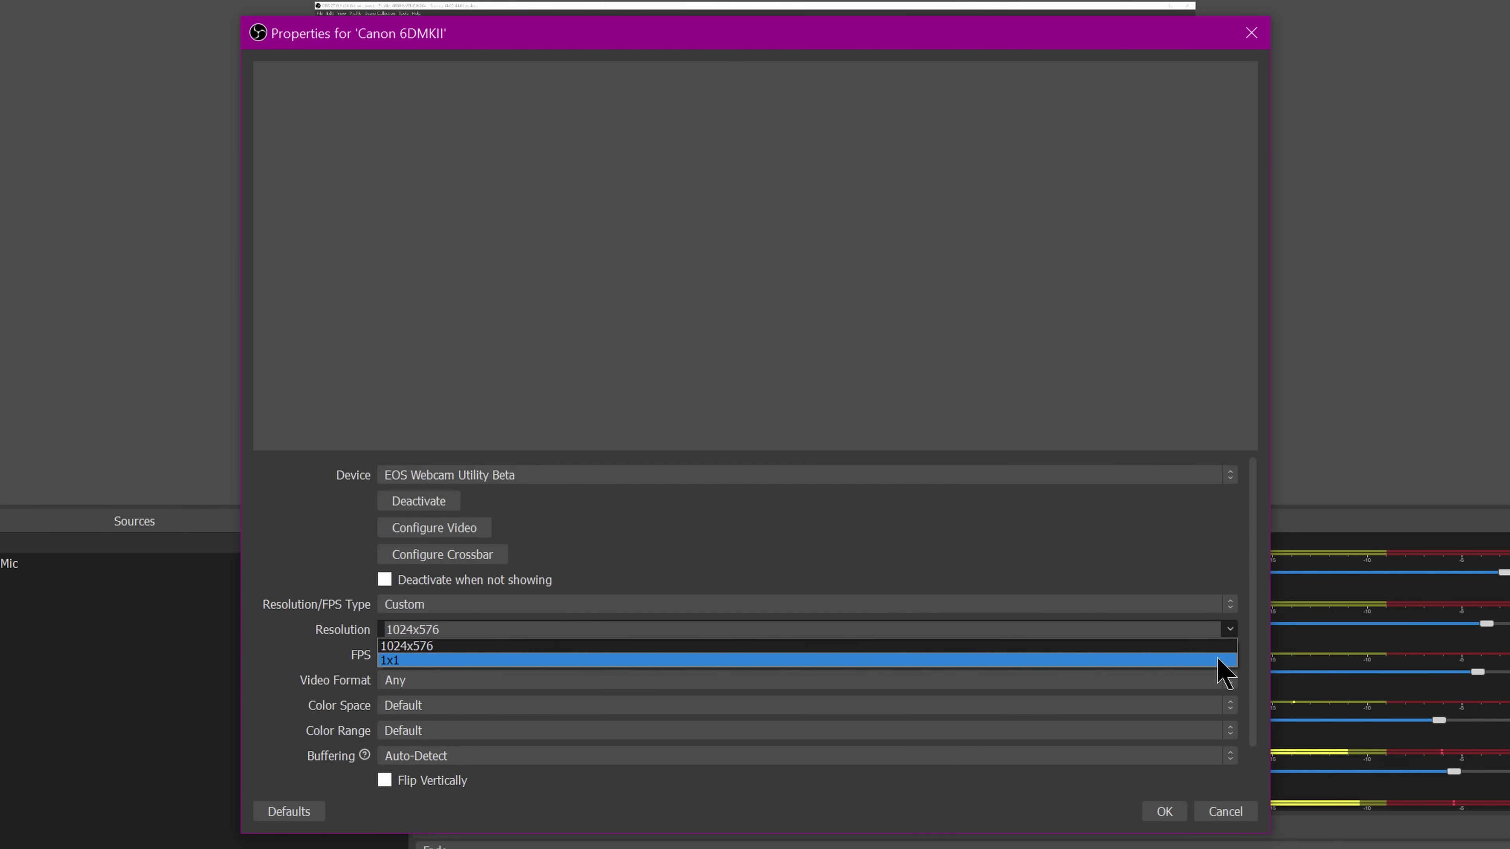
pyautogui.click(1219, 648)
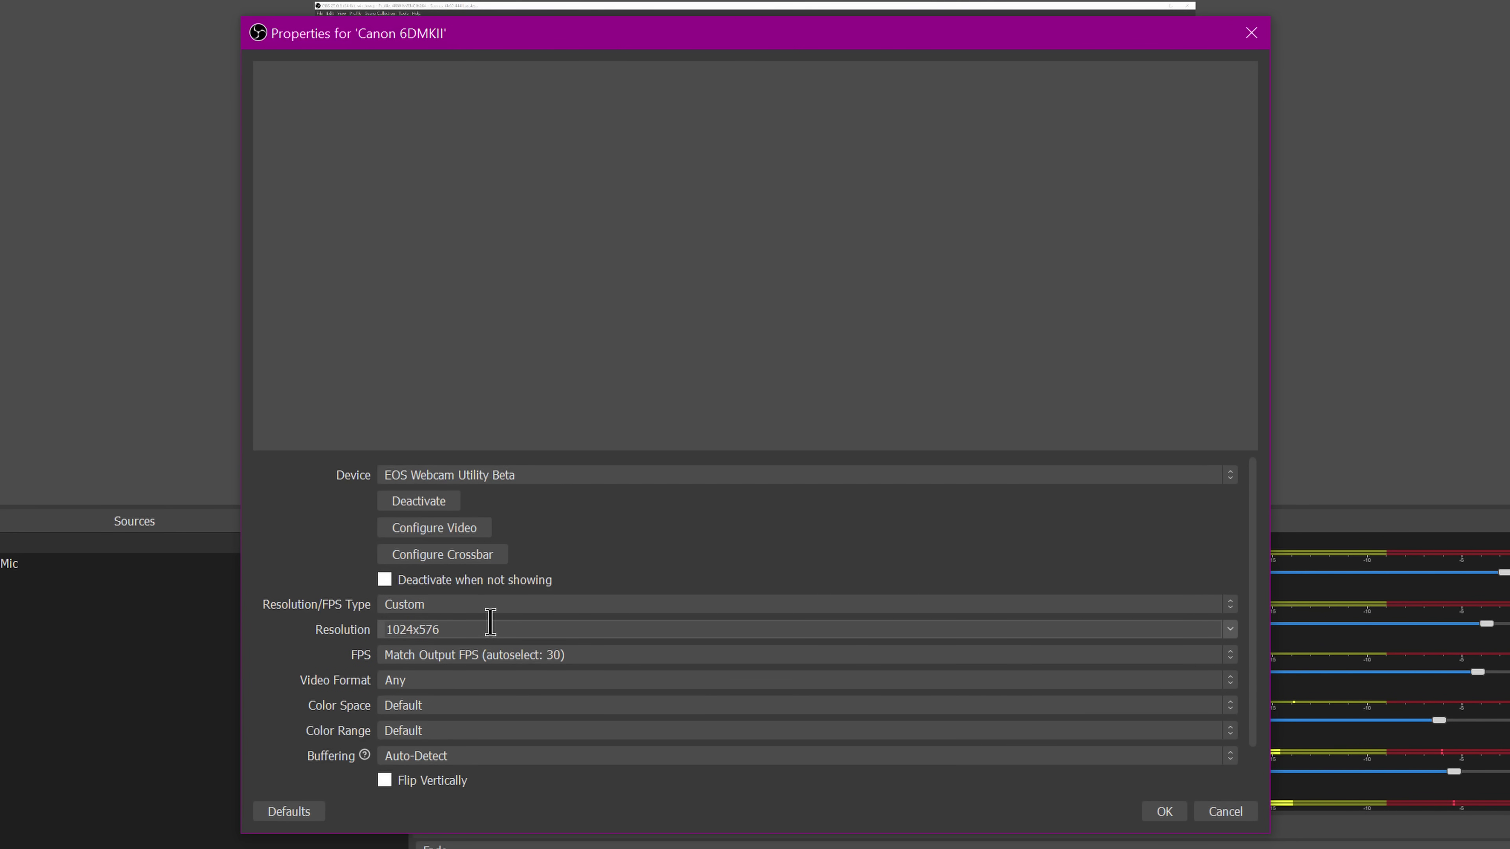
pyautogui.click(1229, 604)
pyautogui.click(1213, 631)
pyautogui.click(780, 678)
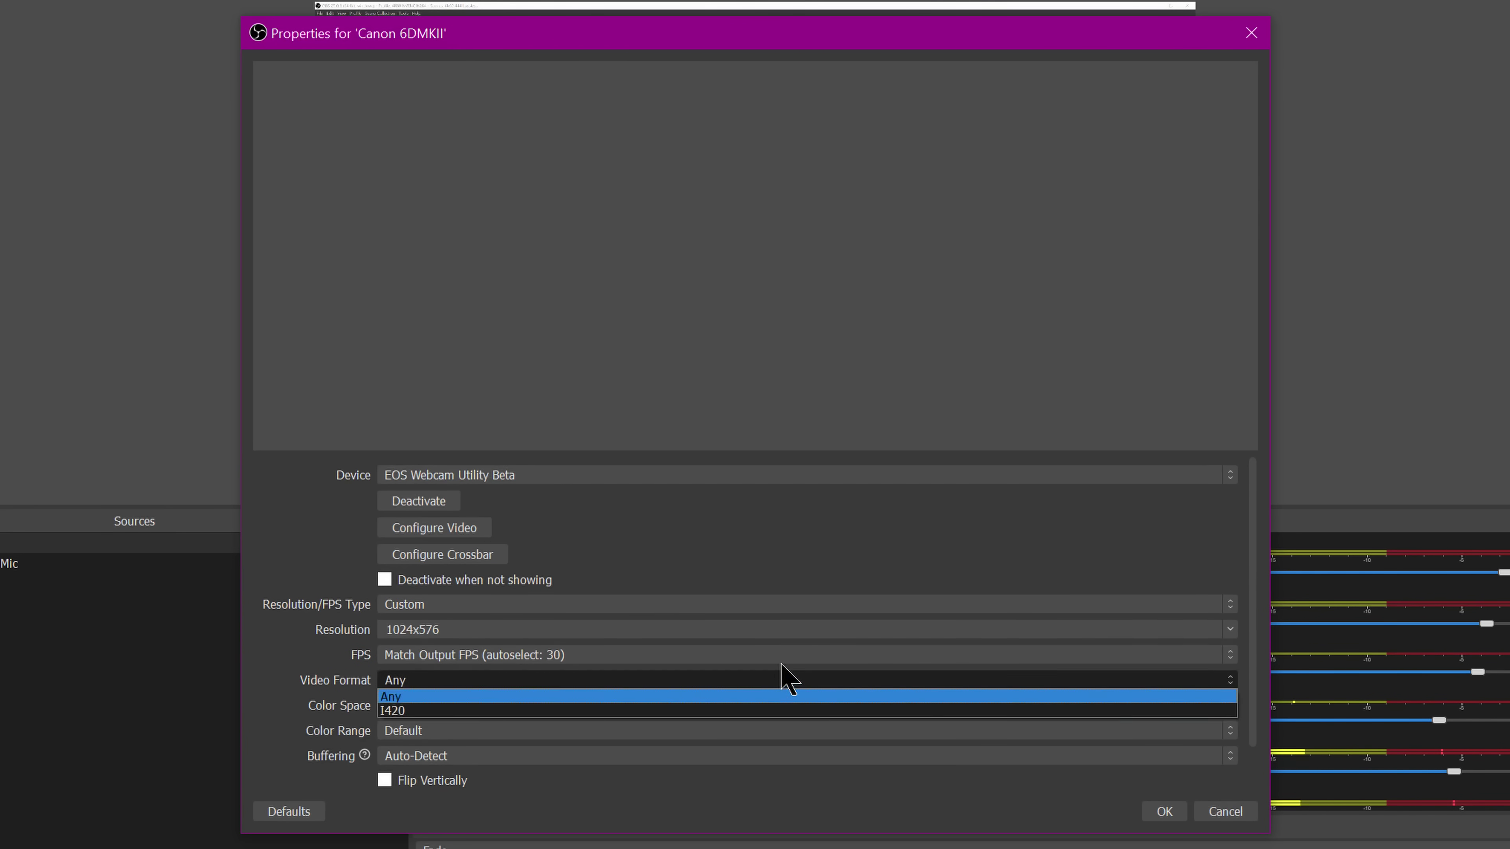
pyautogui.click(781, 656)
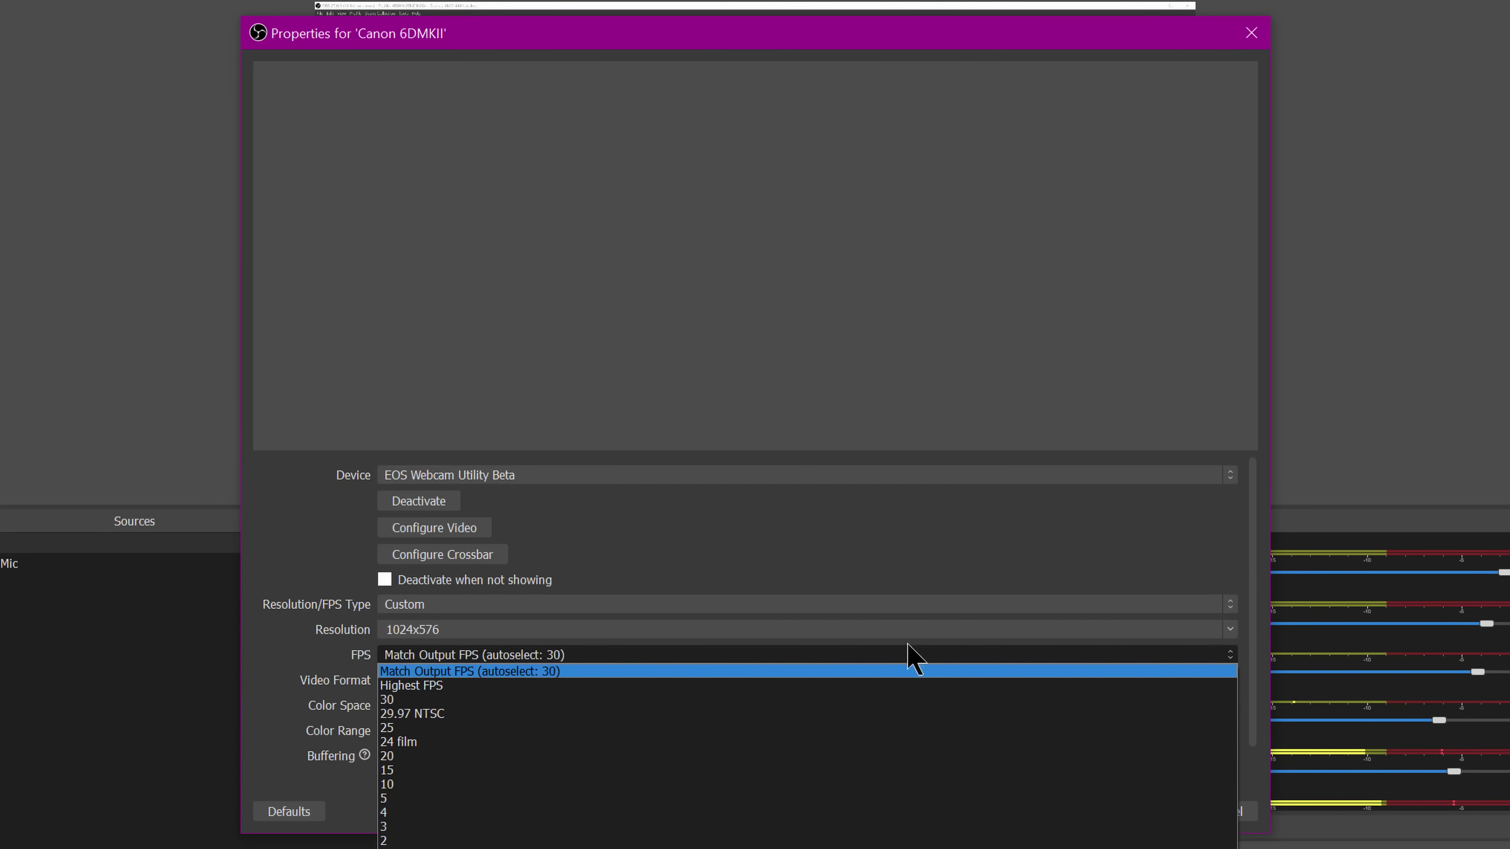
pyautogui.click(1229, 612)
pyautogui.click(1214, 629)
pyautogui.click(1225, 612)
pyautogui.click(1219, 619)
pyautogui.press('Up')
# Set Color Space to 709, keep Color Range at Default, and apply the camera properties.
pyautogui.moveTo(664, 23); pyautogui.dragTo(689, 3)
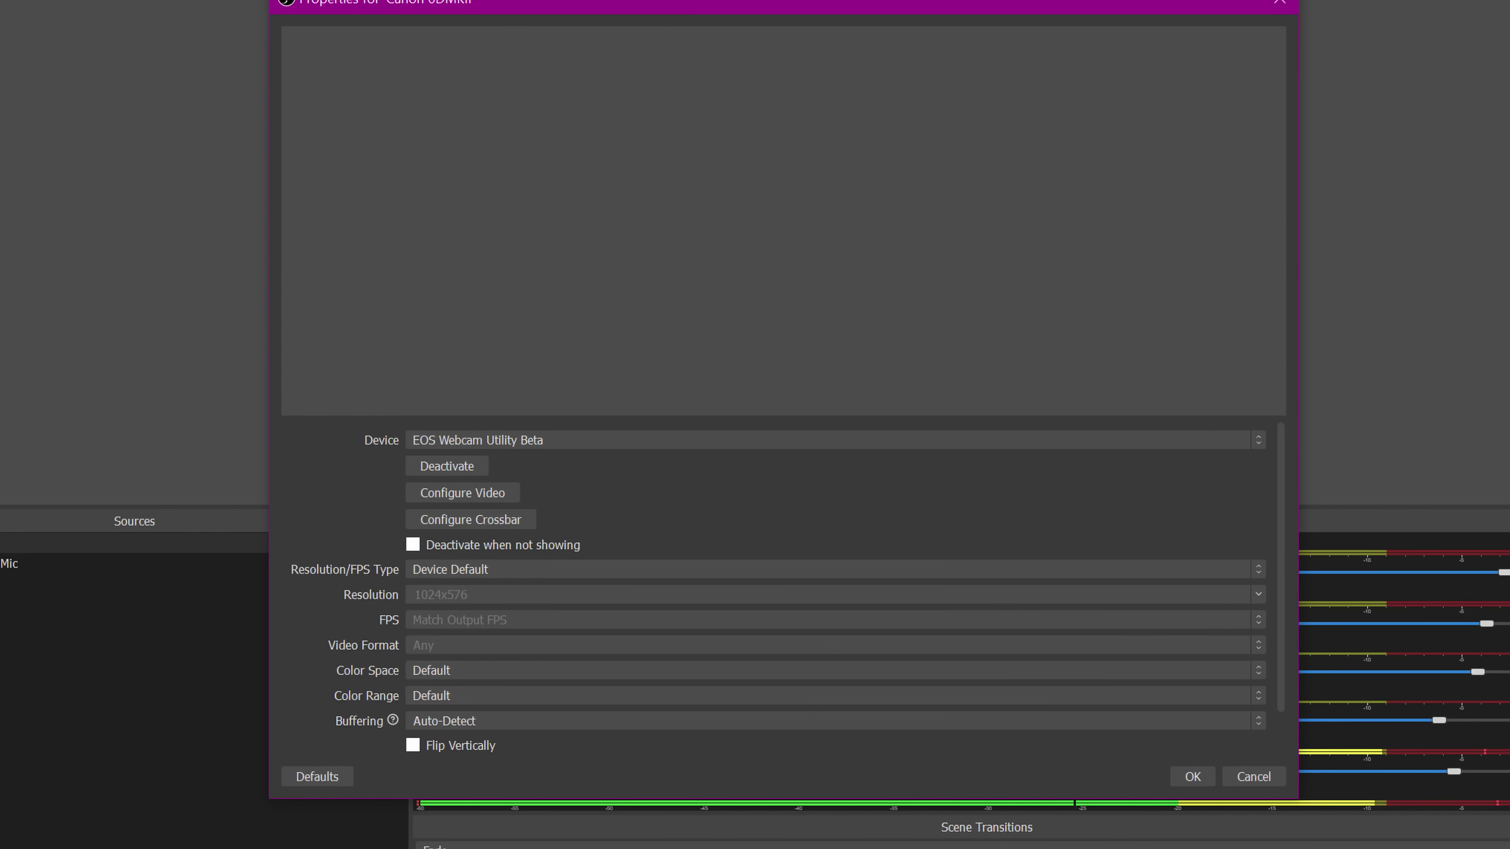
pyautogui.moveTo(689, 3); pyautogui.dragTo(667, 18)
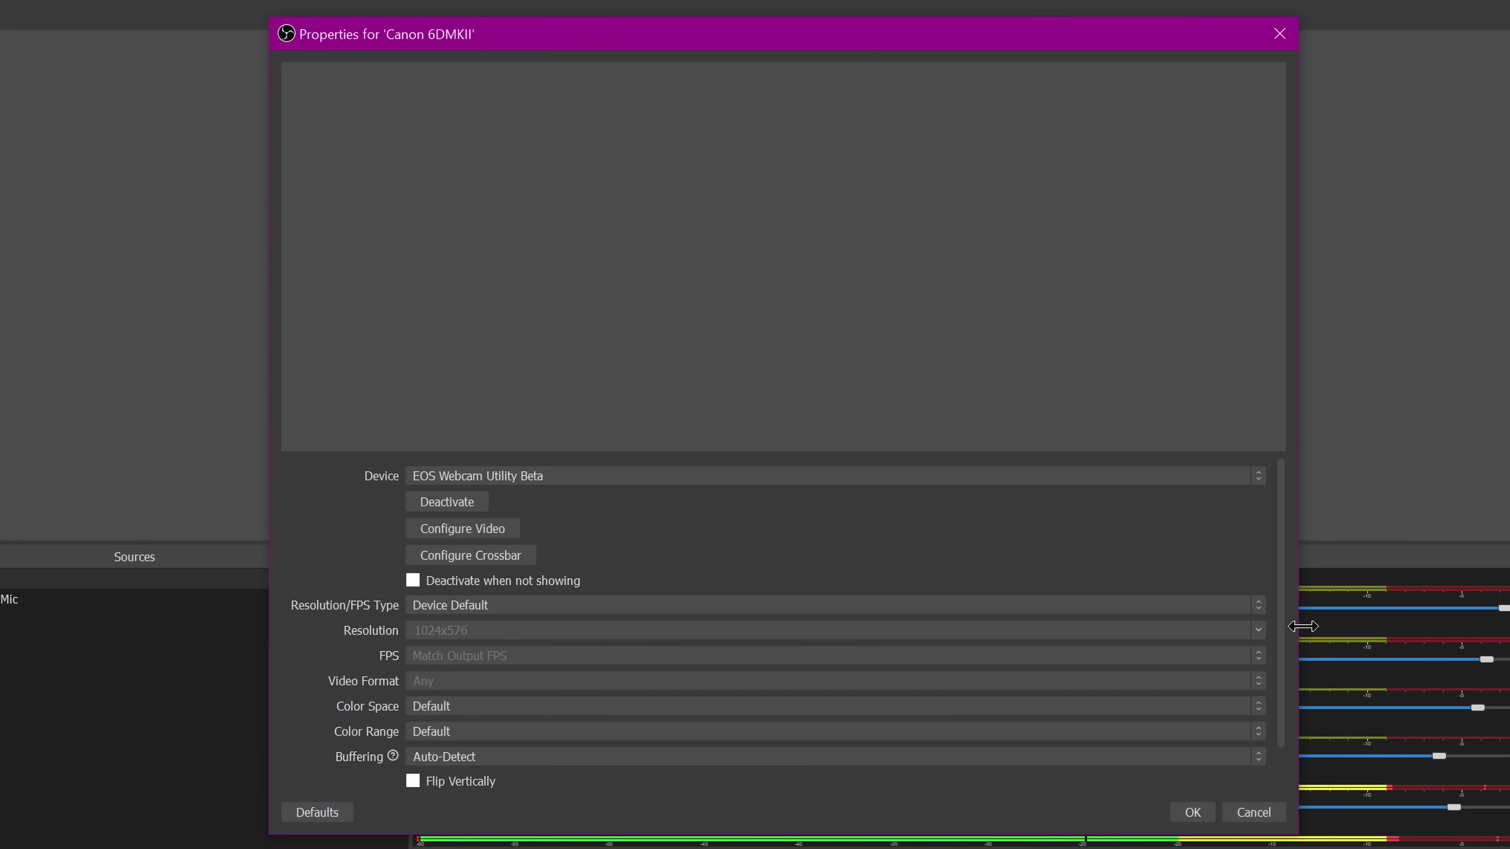
pyautogui.scroll(-1, 1285, 568)
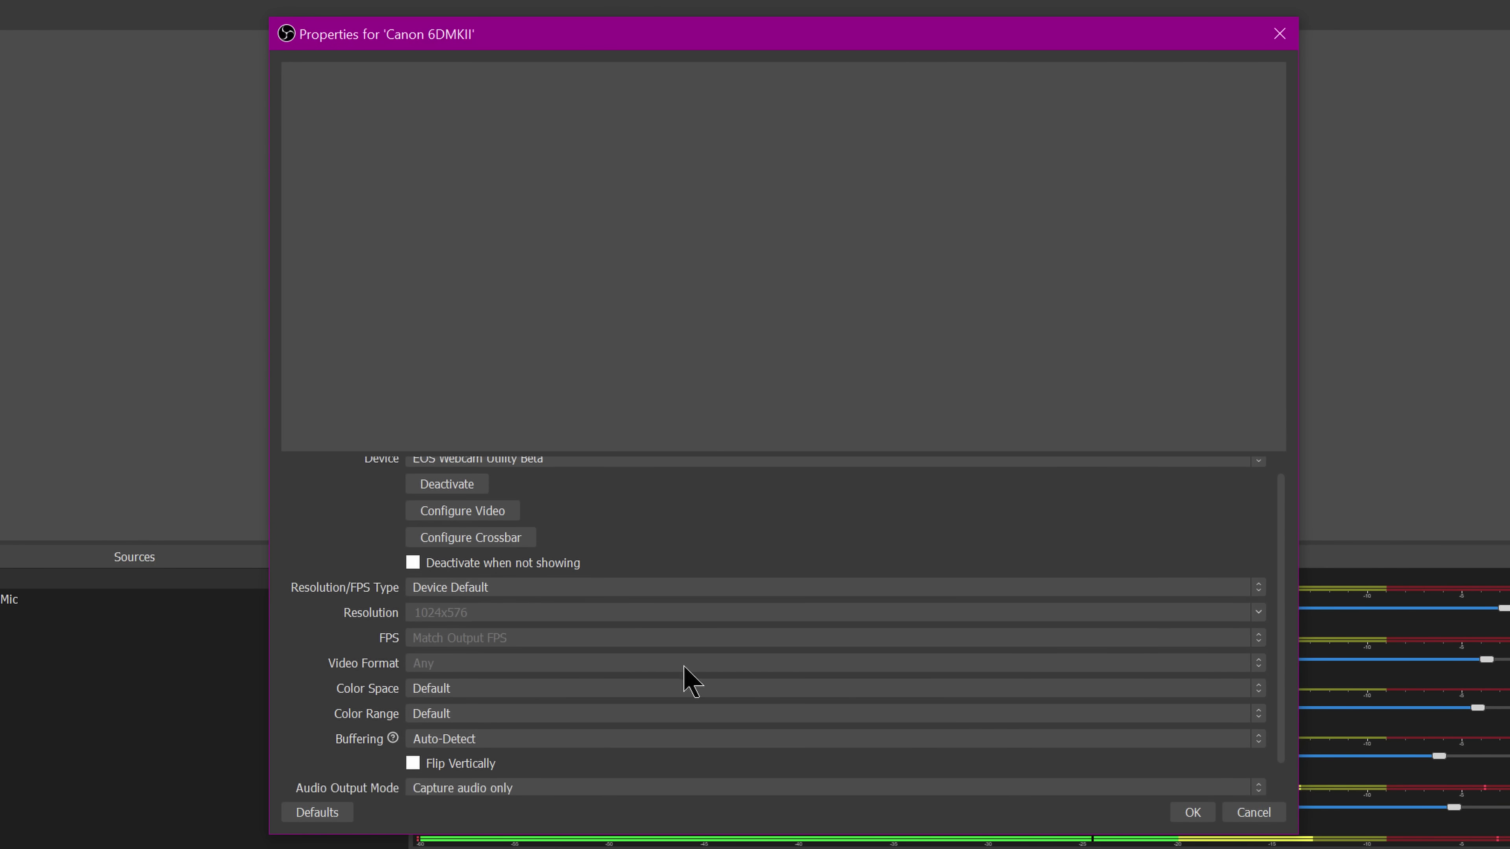
pyautogui.click(509, 691)
pyautogui.click(501, 719)
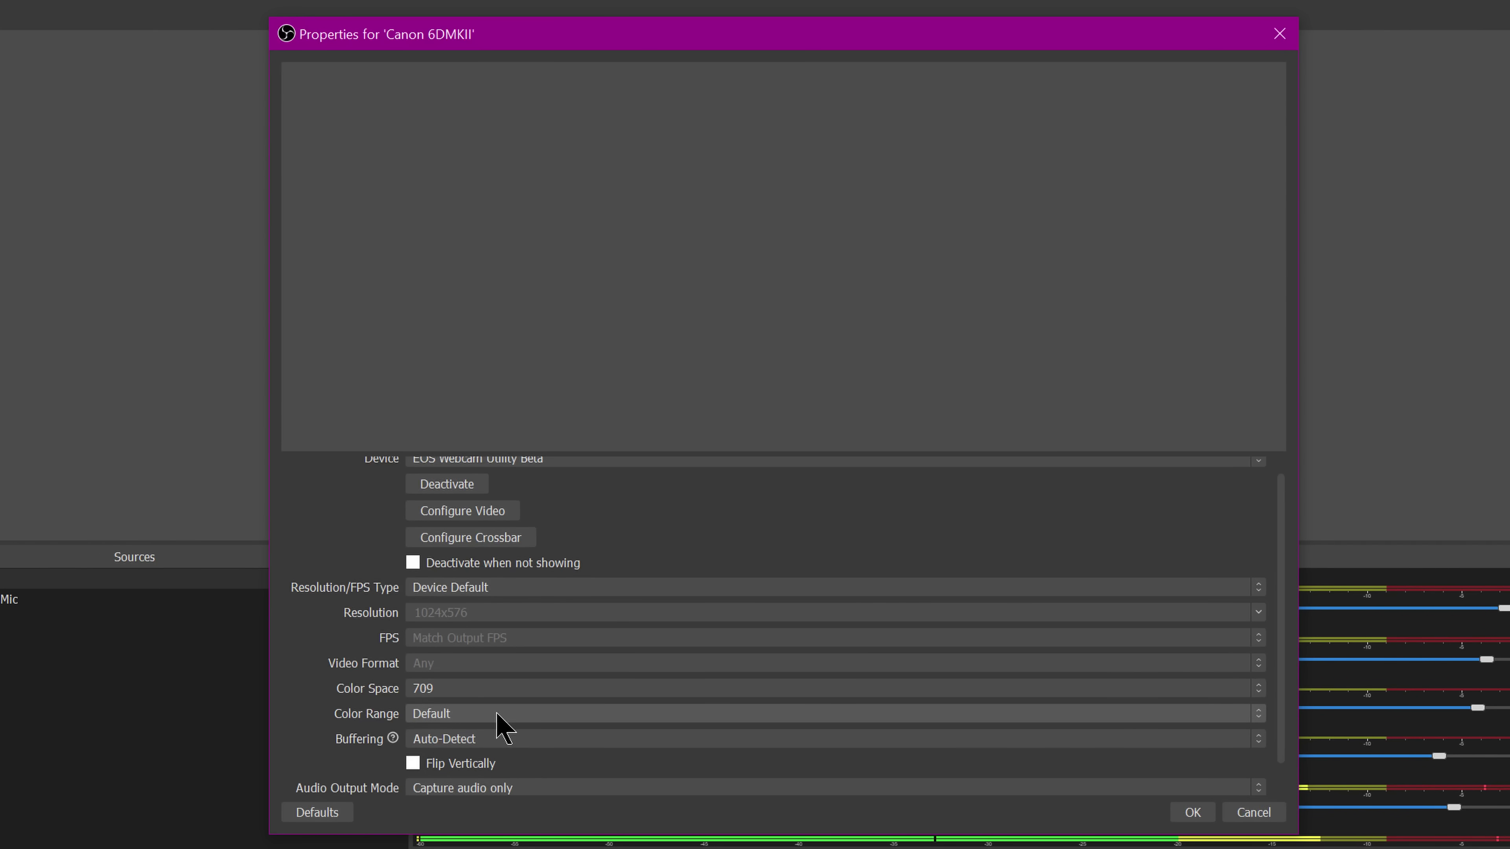
pyautogui.click(498, 716)
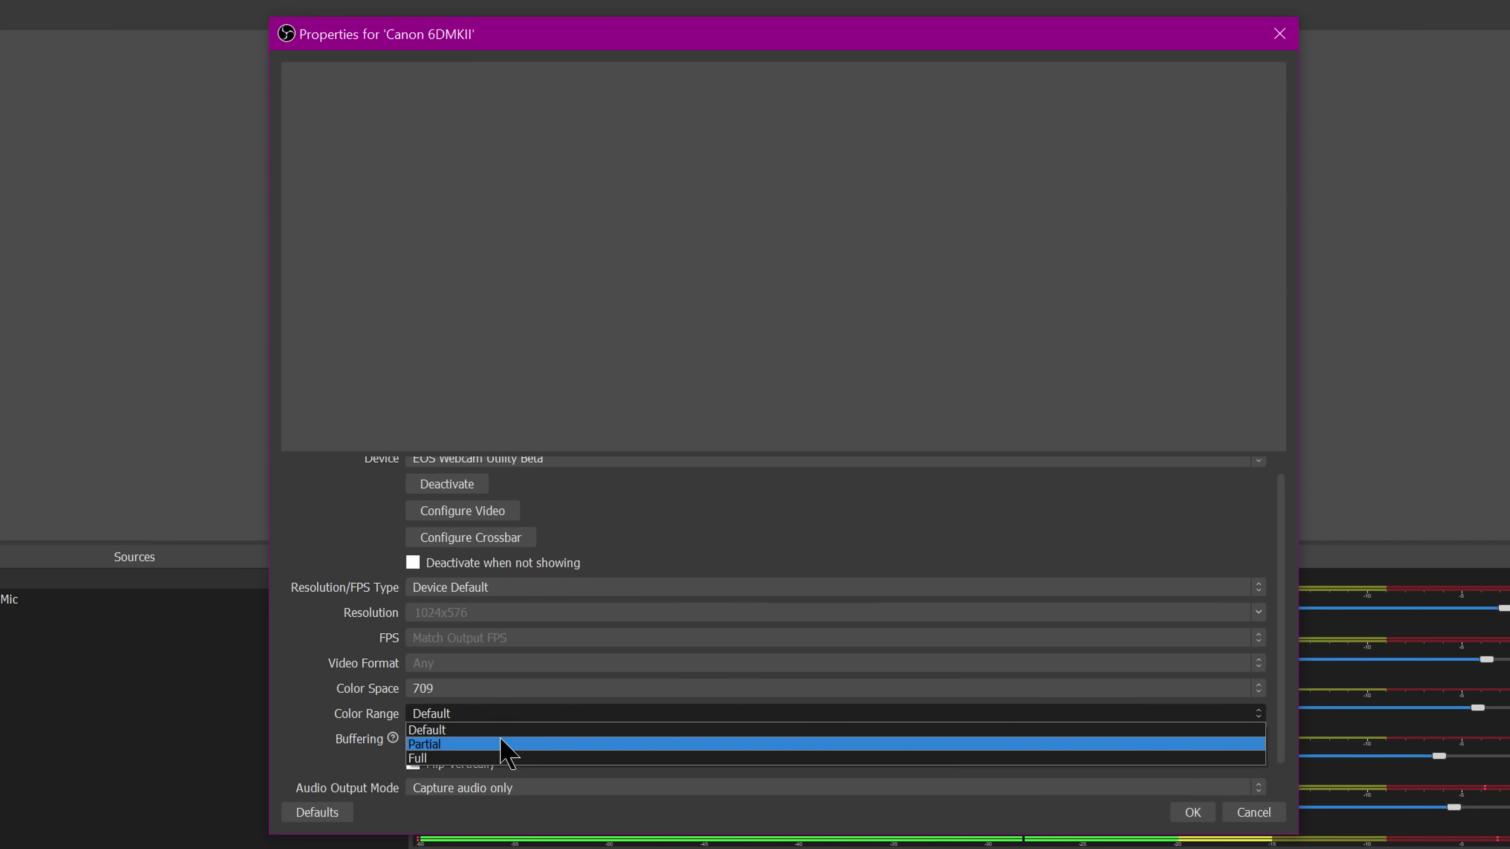
pyautogui.click(374, 716)
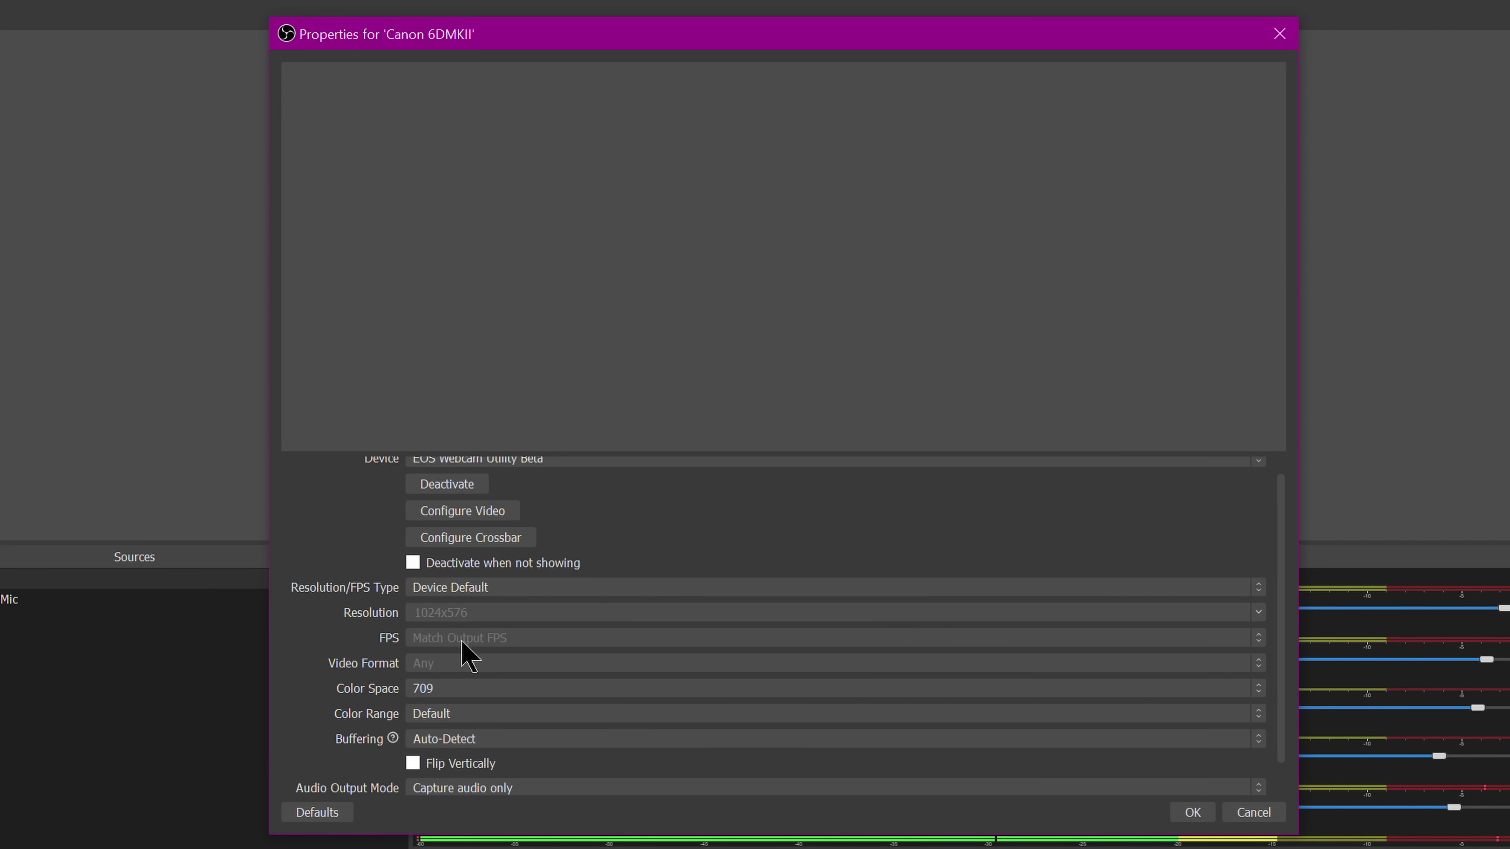
pyautogui.click(1192, 813)
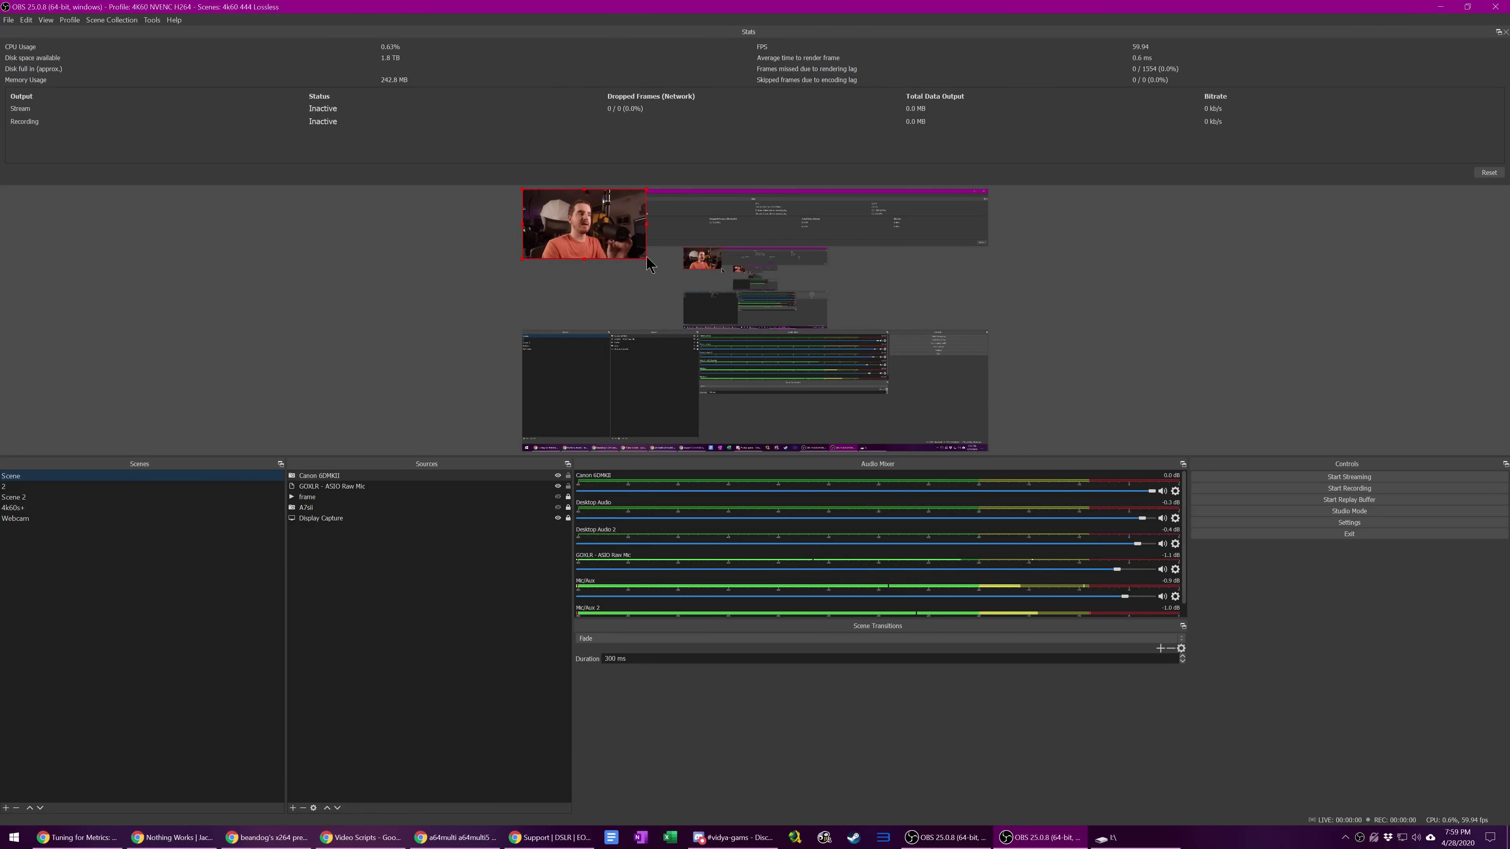
# Stretch the Canon 6DMKII image to fill the canvas and bring up that source's context menu.
pyautogui.moveTo(648, 262)
pyautogui.mouseDown()
pyautogui.moveTo(996, 443)
pyautogui.moveTo(991, 457)
pyautogui.mouseUp()
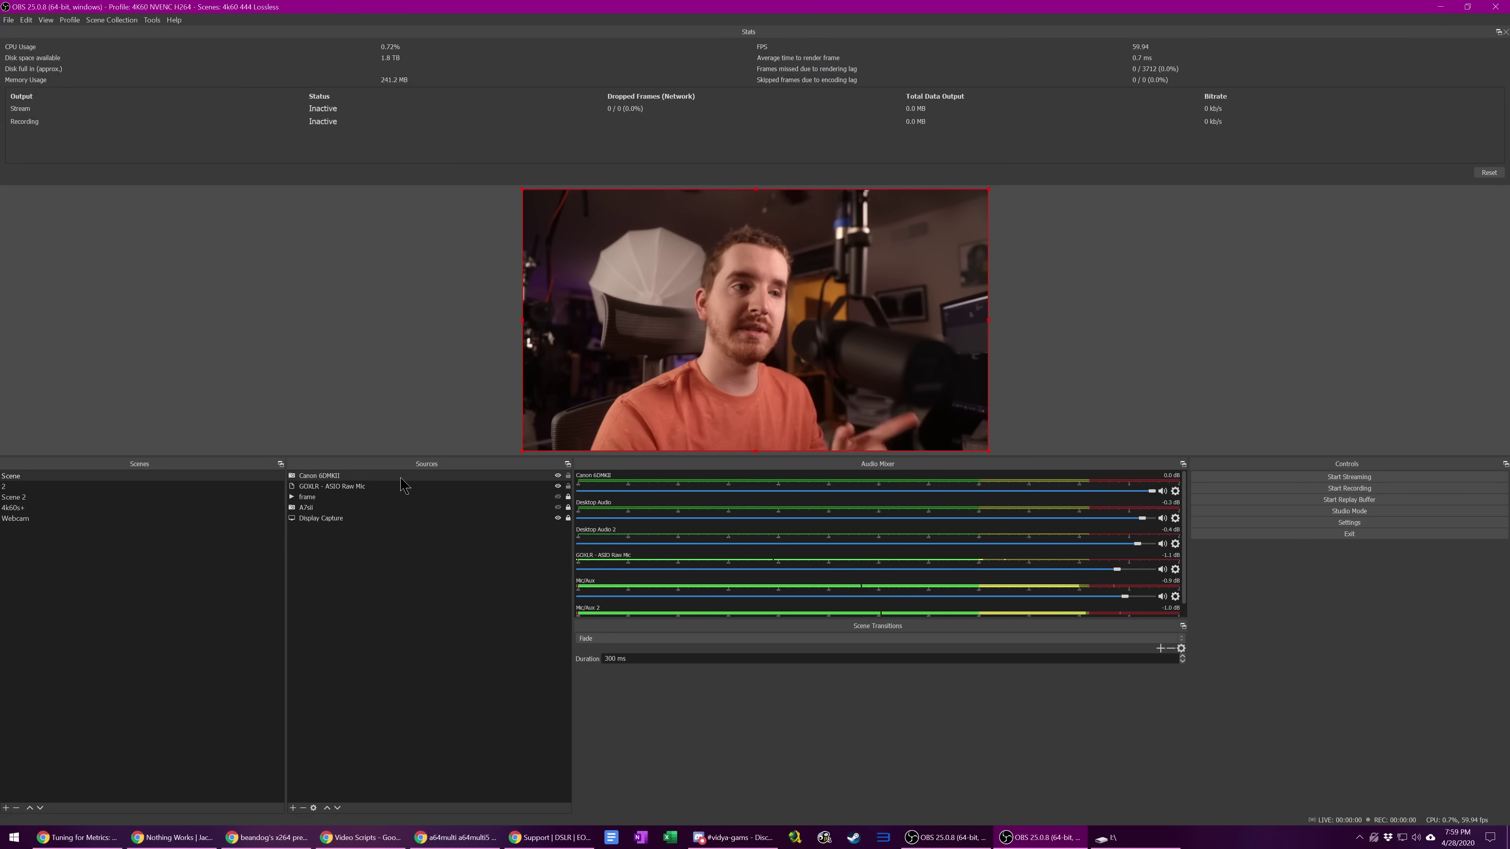
pyautogui.rightClick(401, 479)
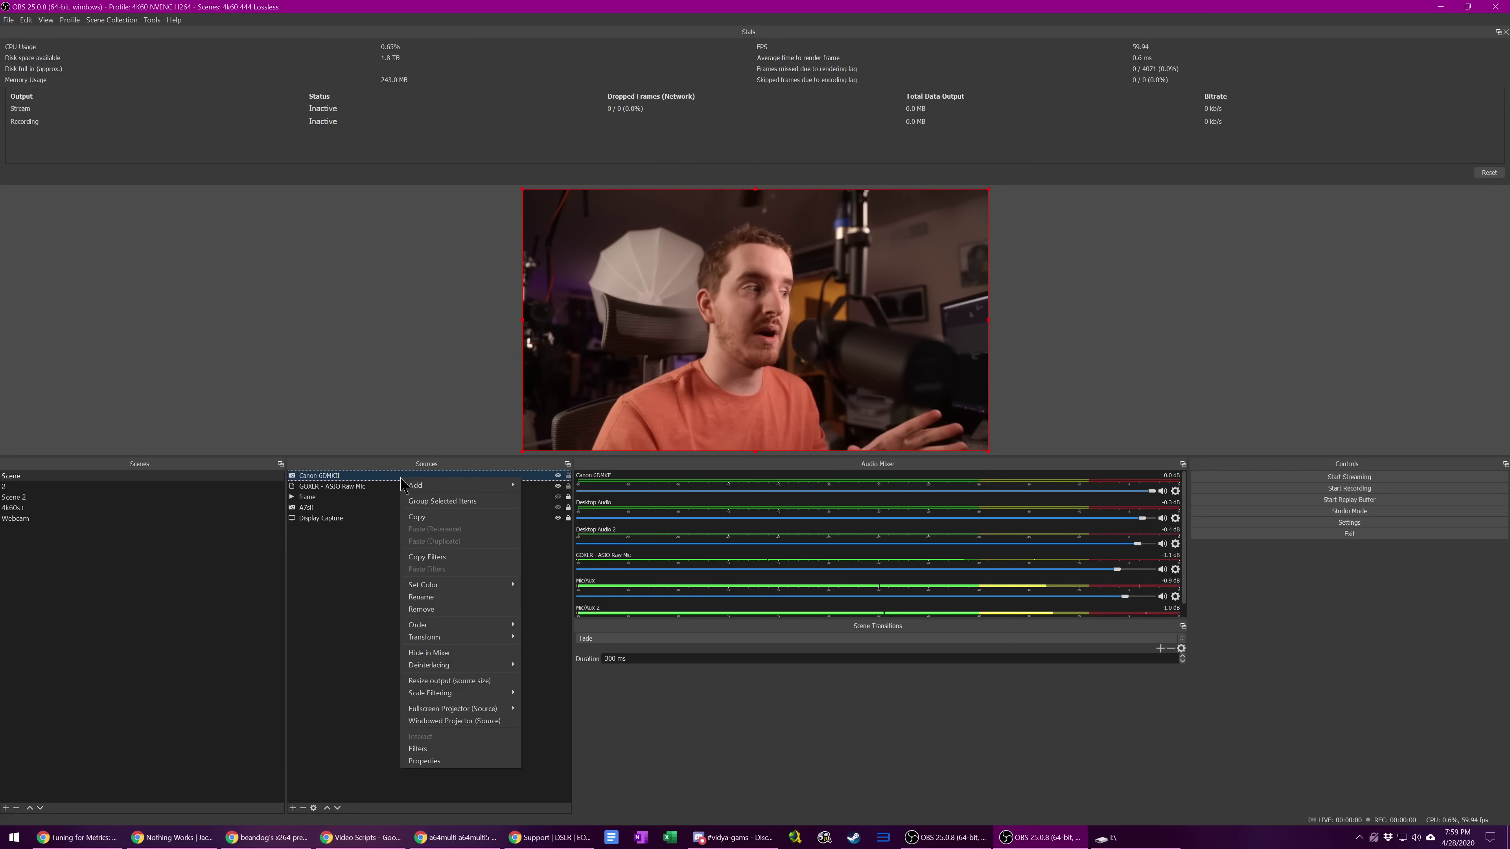
# Add an Apply LUT effect filter to Canon 6DMKII using the Leeming LUT One Canon Faithful cube.
pyautogui.click(466, 751)
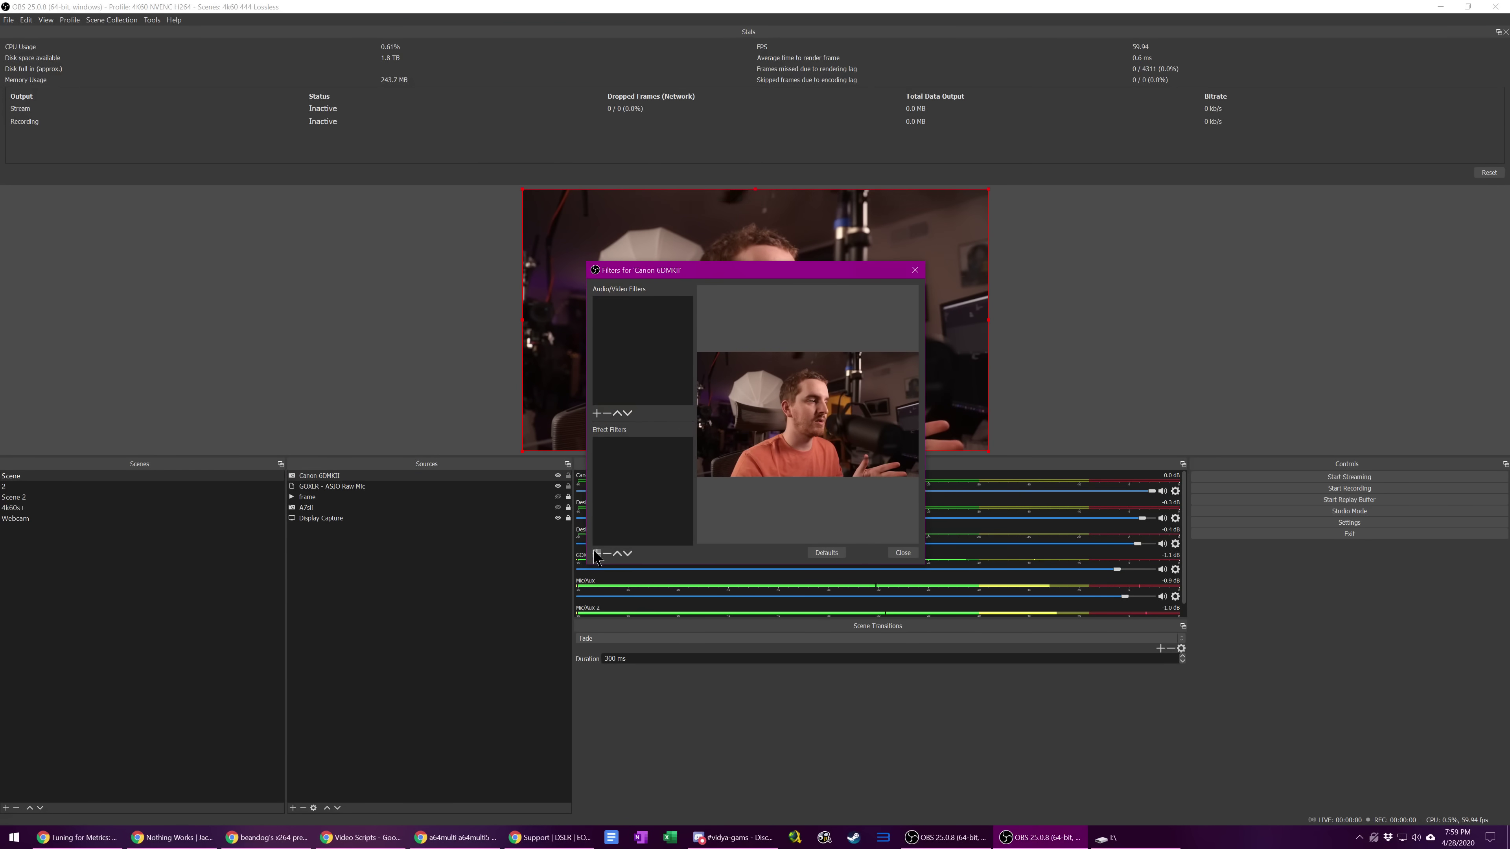
pyautogui.click(597, 555)
pyautogui.click(652, 571)
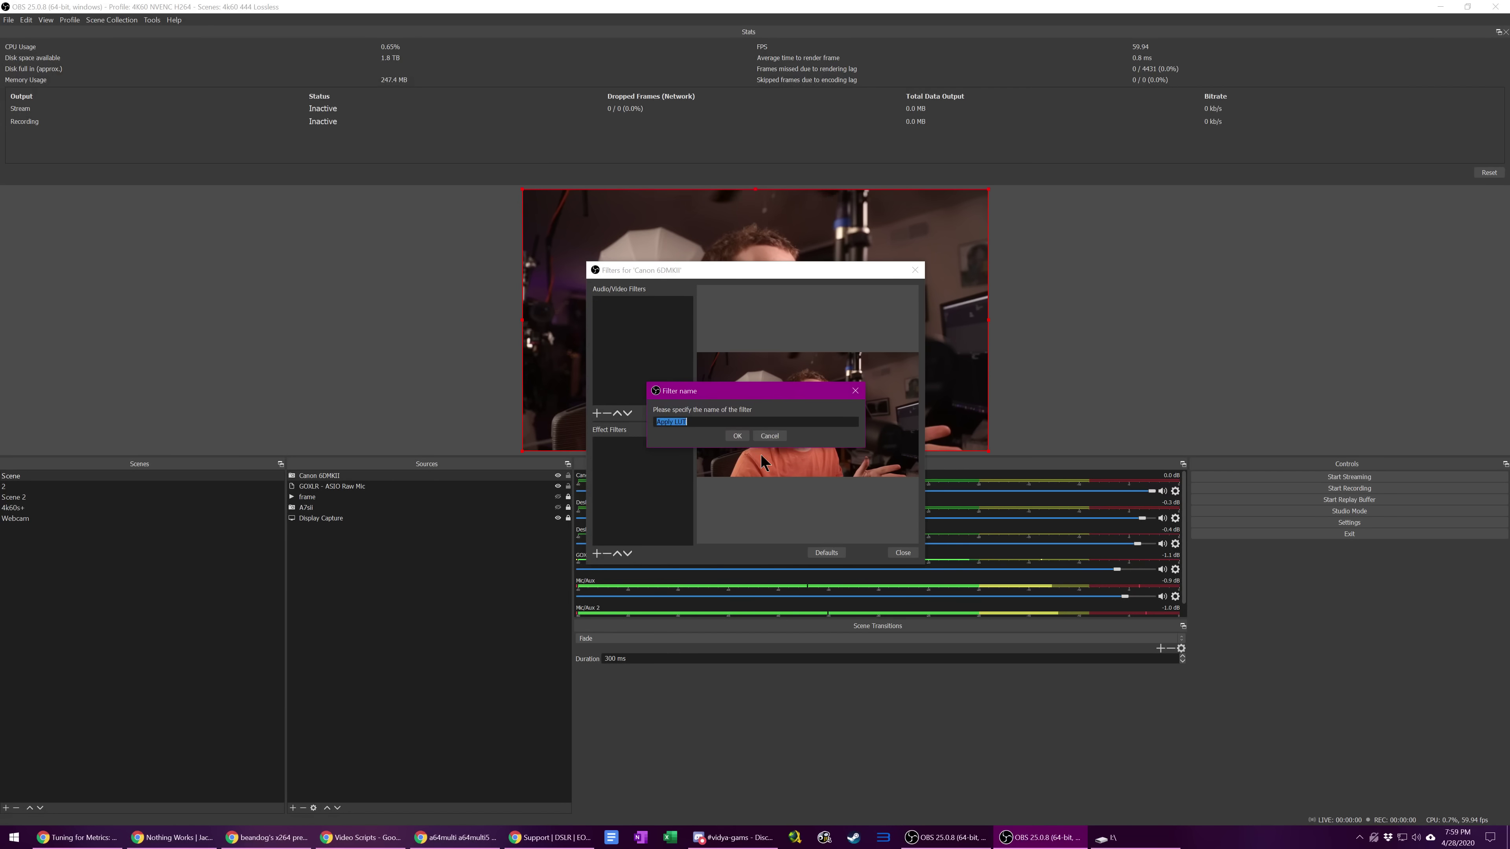
pyautogui.click(737, 437)
pyautogui.click(898, 456)
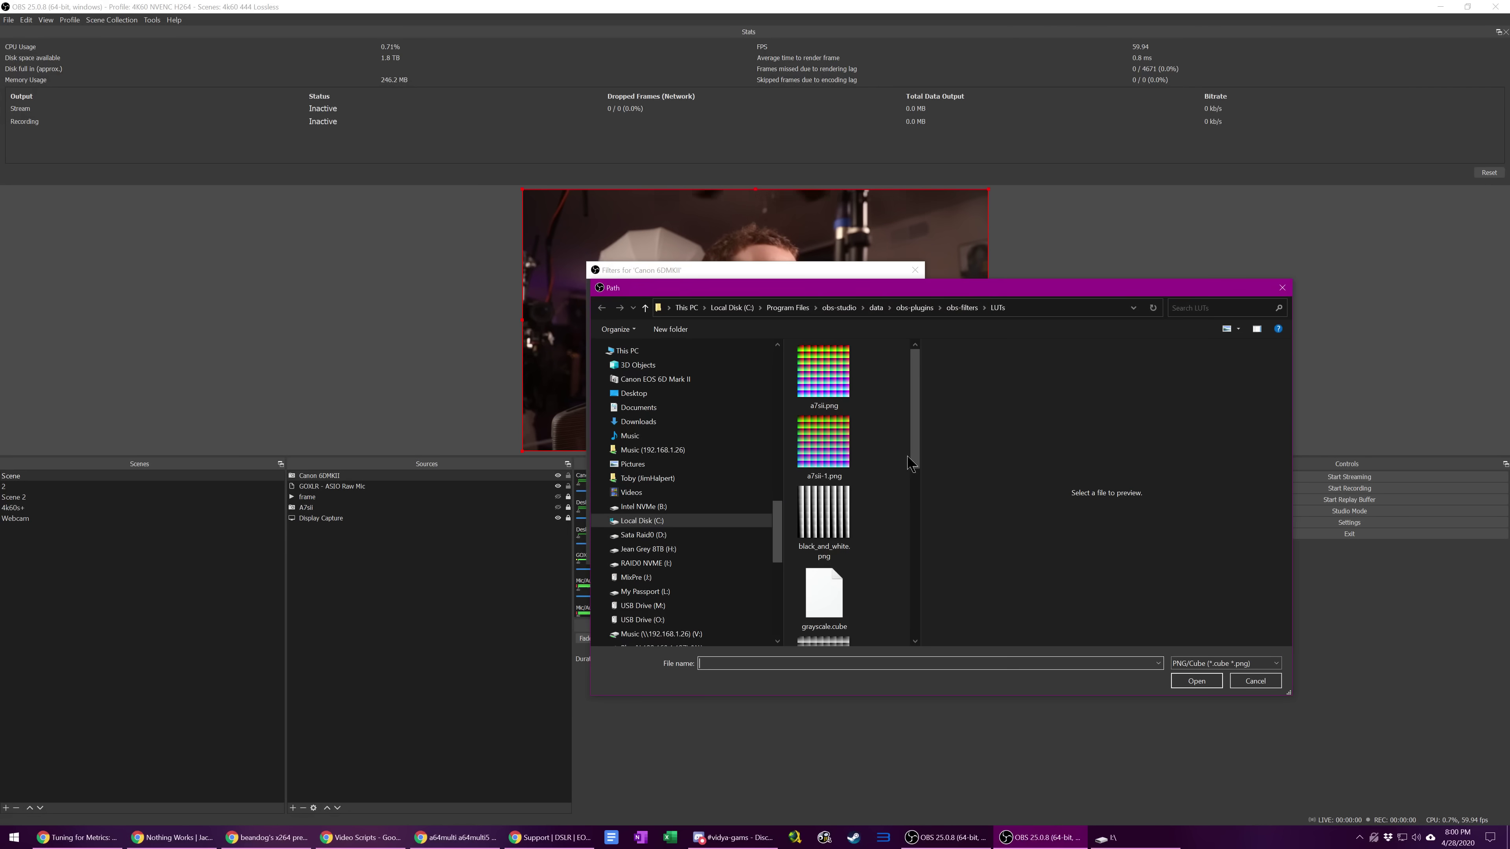
pyautogui.press('Escape')
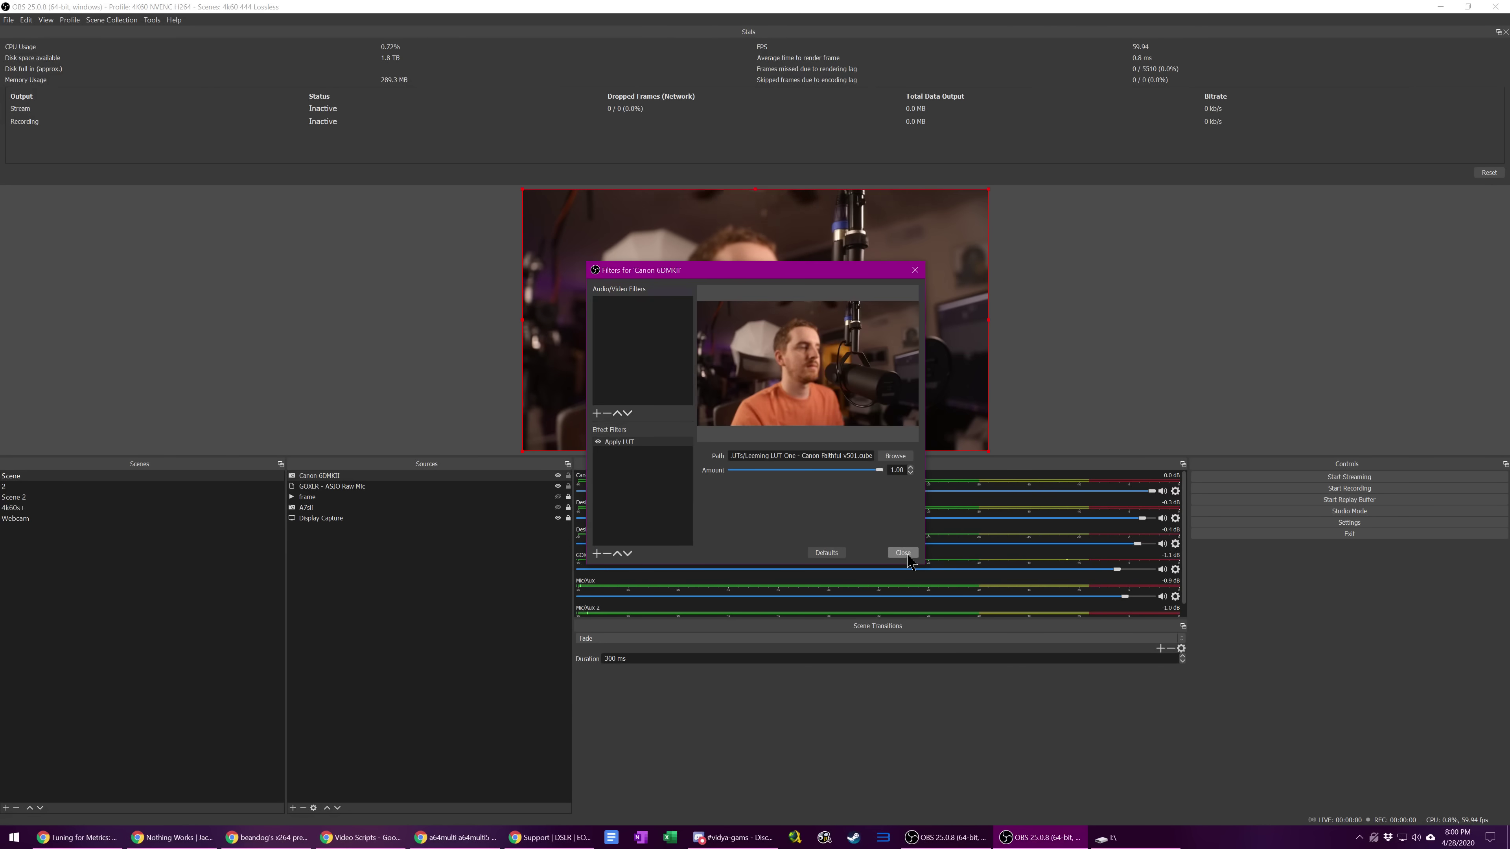
pyautogui.click(909, 560)
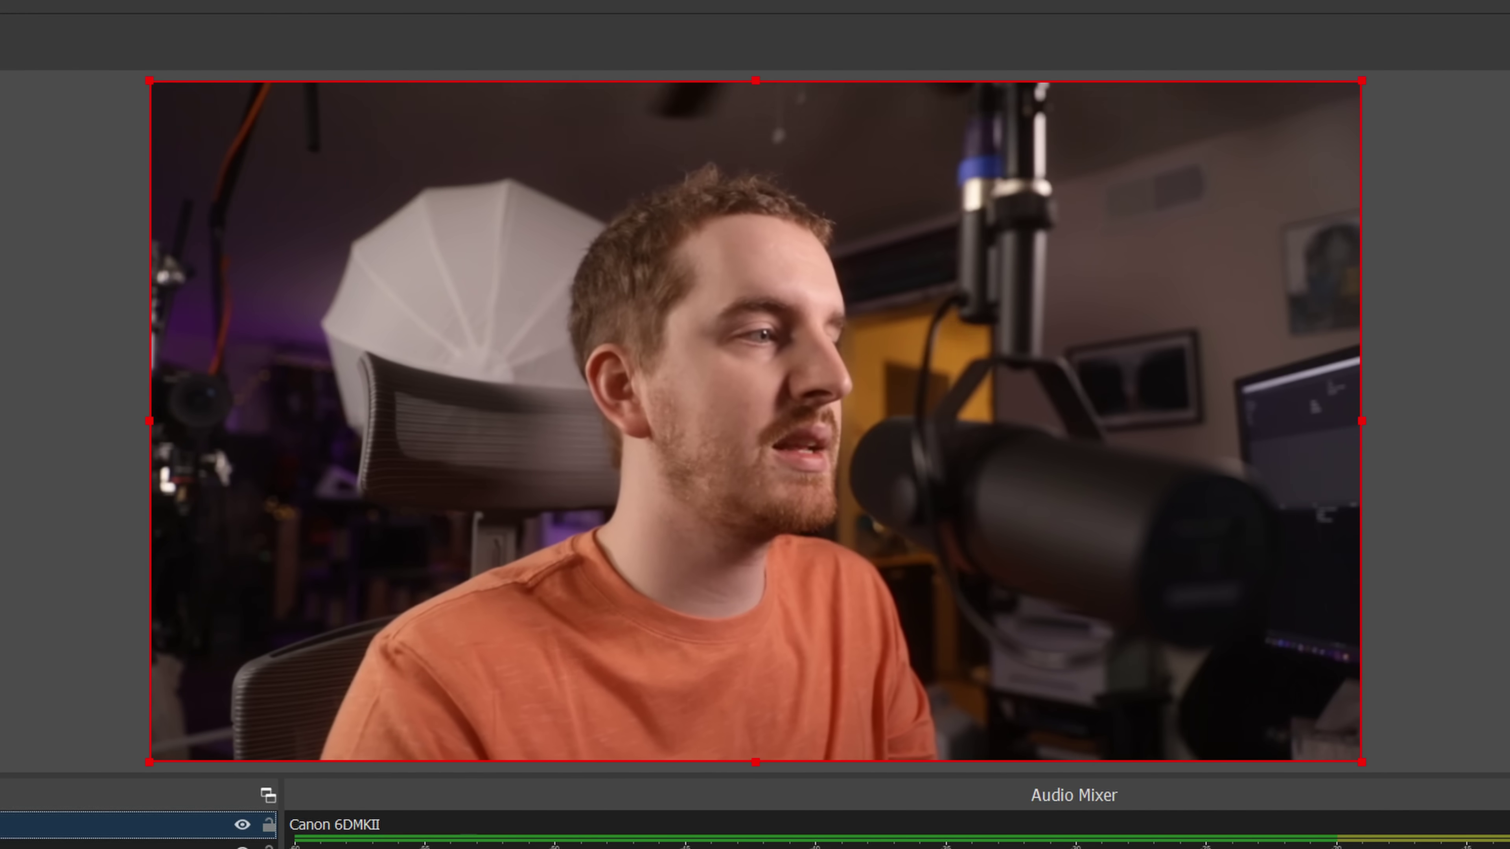
# Deselect the Canon 6DMKII camera source in the preview.
pyautogui.click(358, 845)
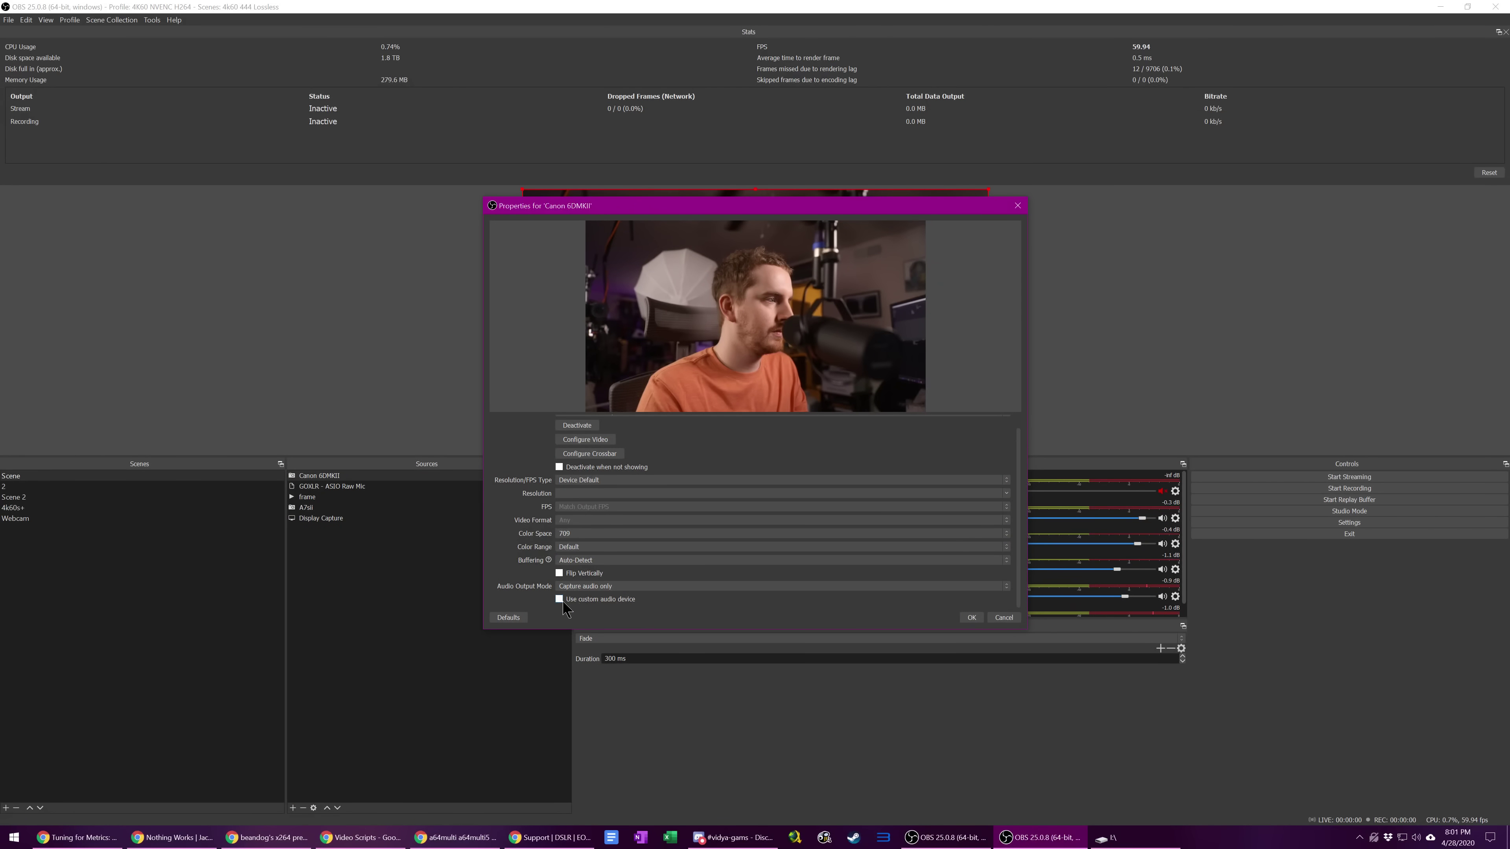
# Try a custom audio device, revert to the camera's default audio, confirm, and close OBS.
pyautogui.click(559, 600)
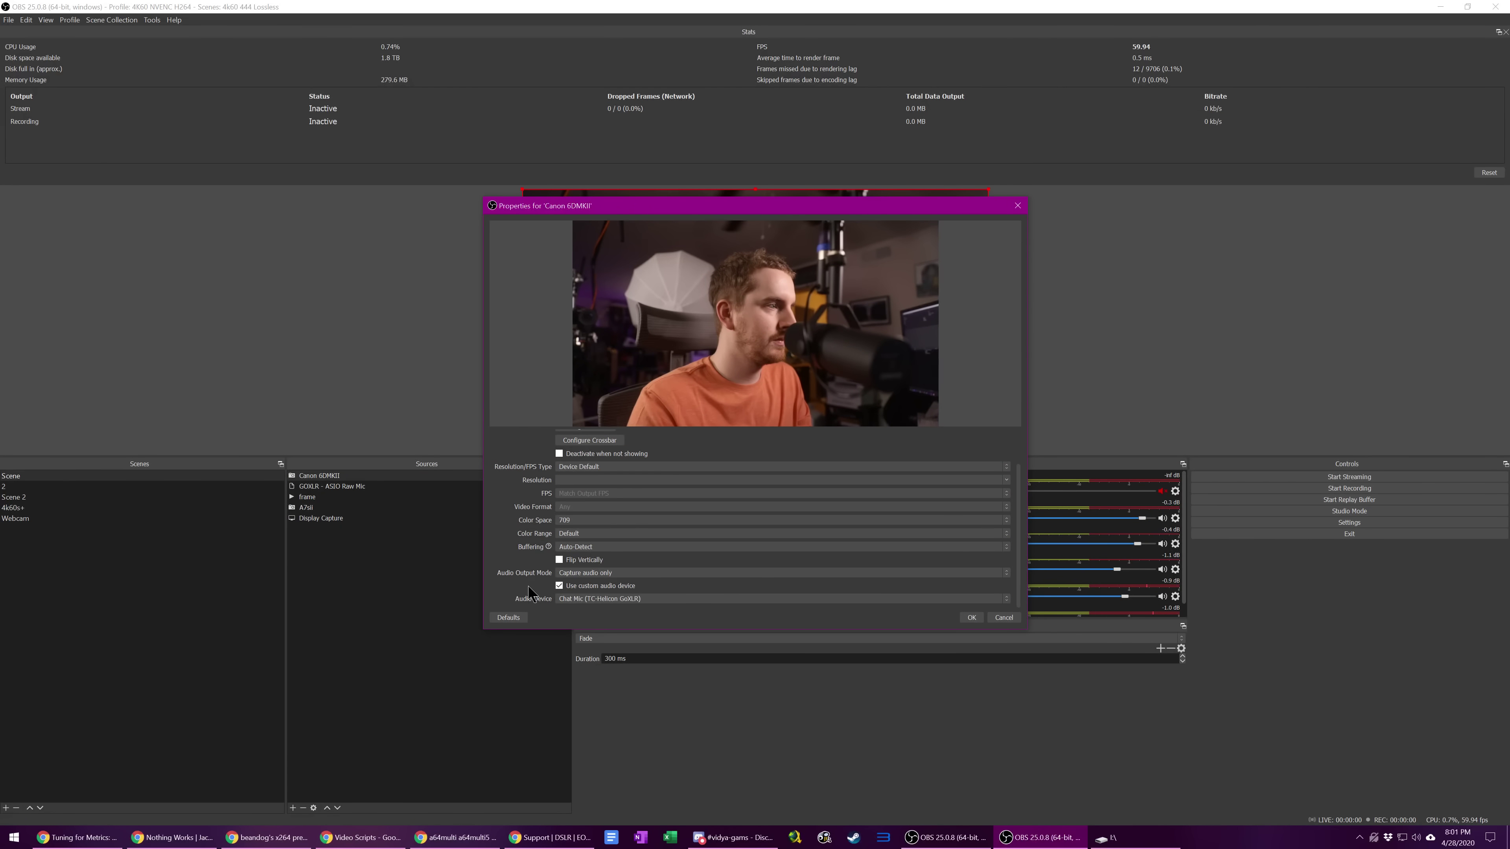
pyautogui.click(600, 599)
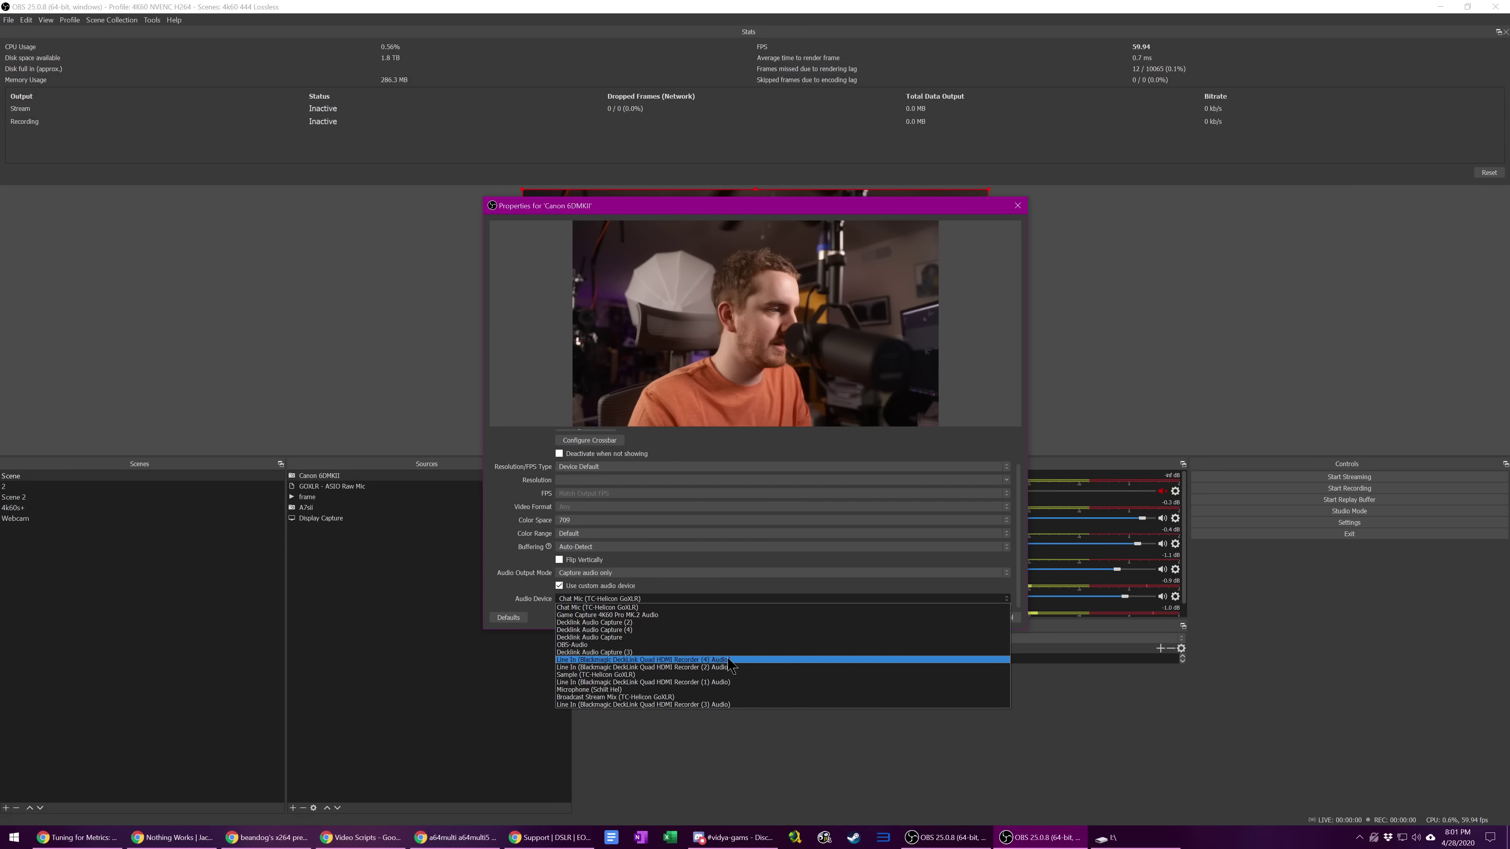
pyautogui.click(514, 602)
pyautogui.click(589, 587)
pyautogui.click(972, 618)
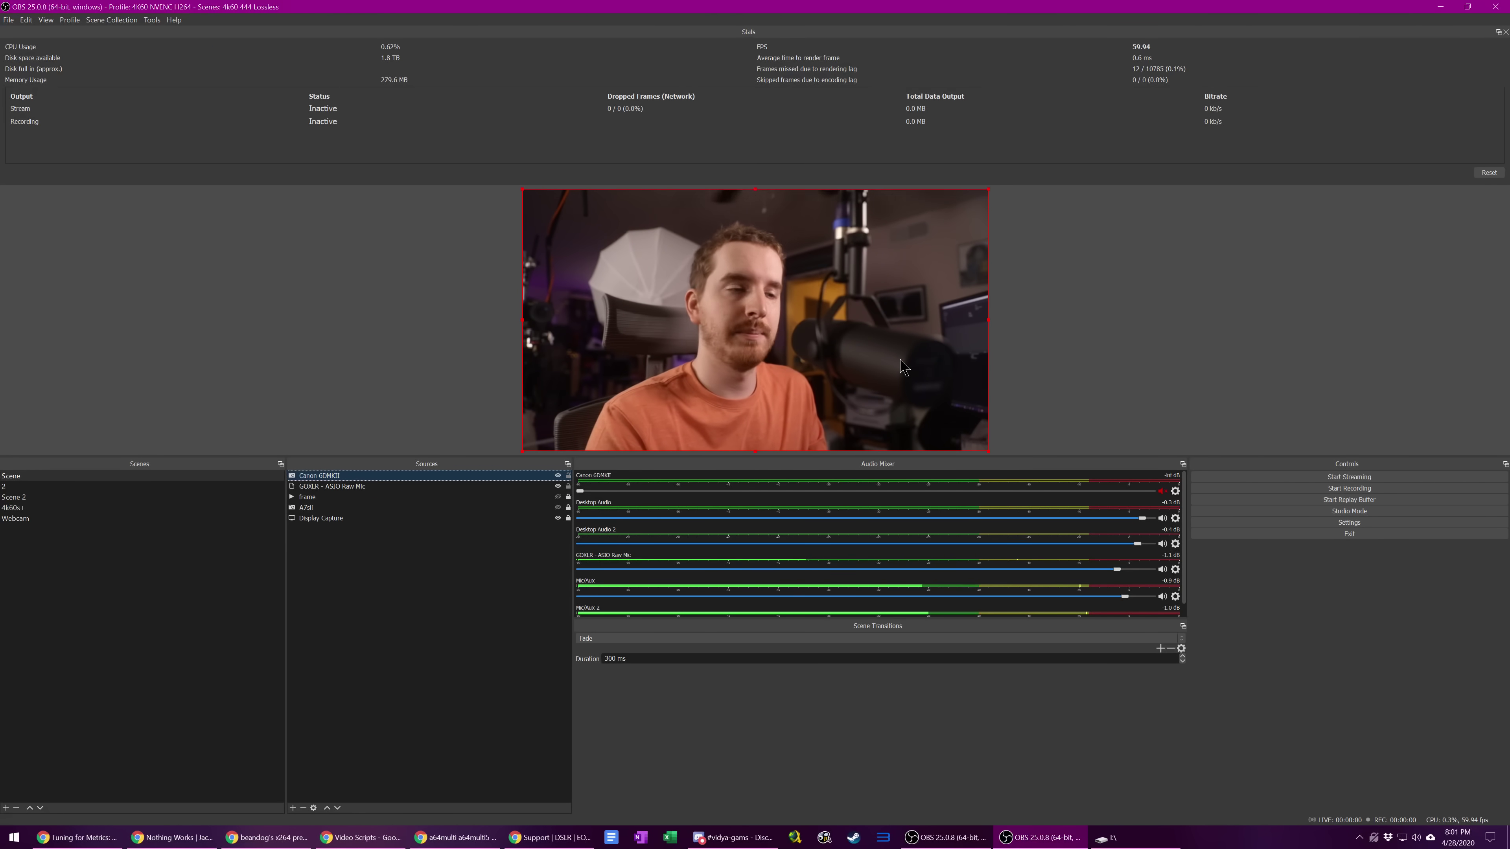
pyautogui.hotkey('alt', 'F4')
pyautogui.click(15, 838)
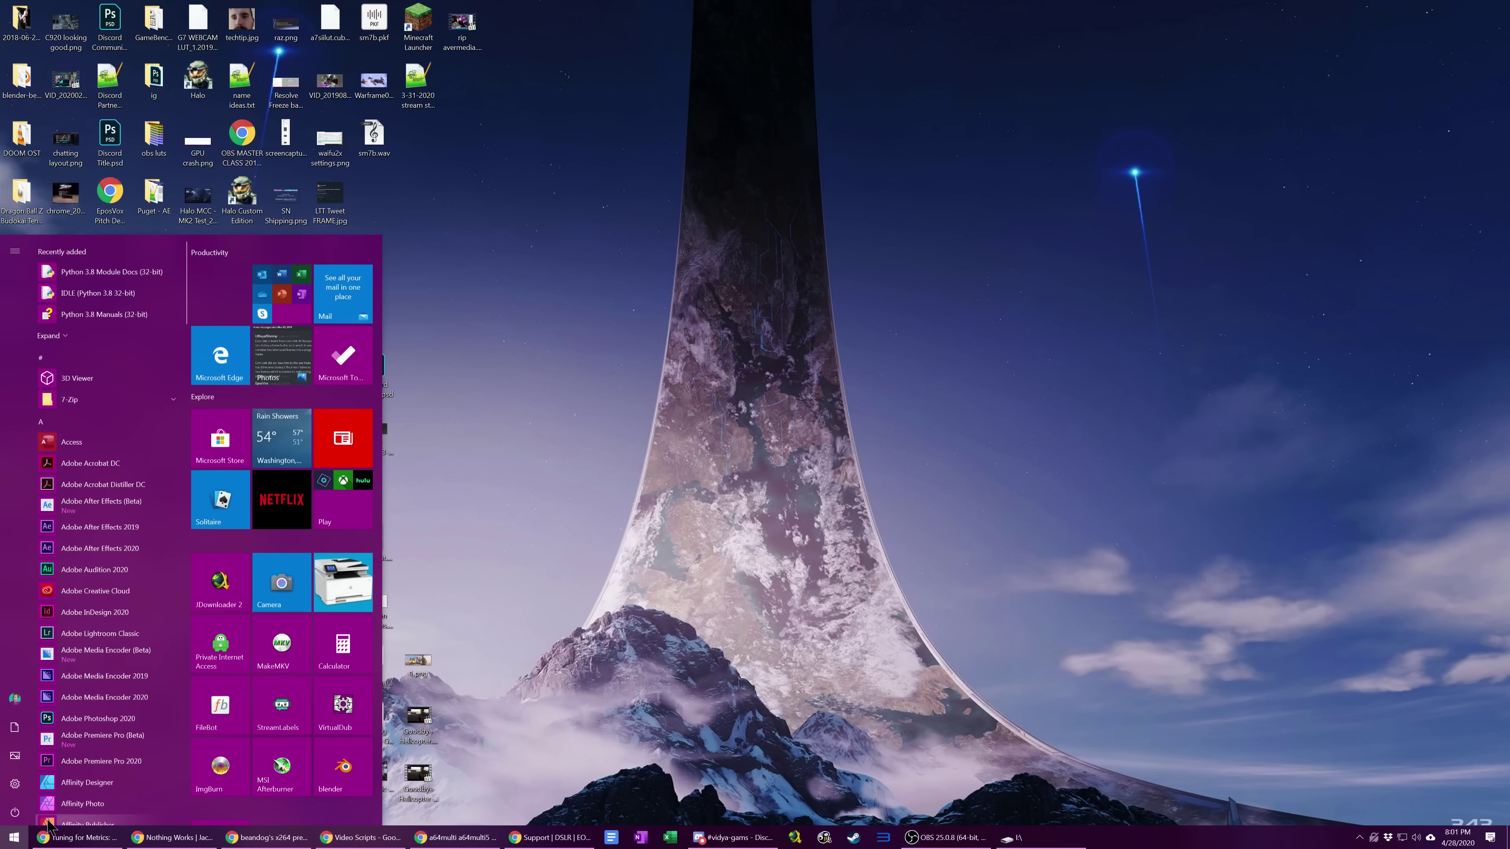
pyautogui.click(321, 568)
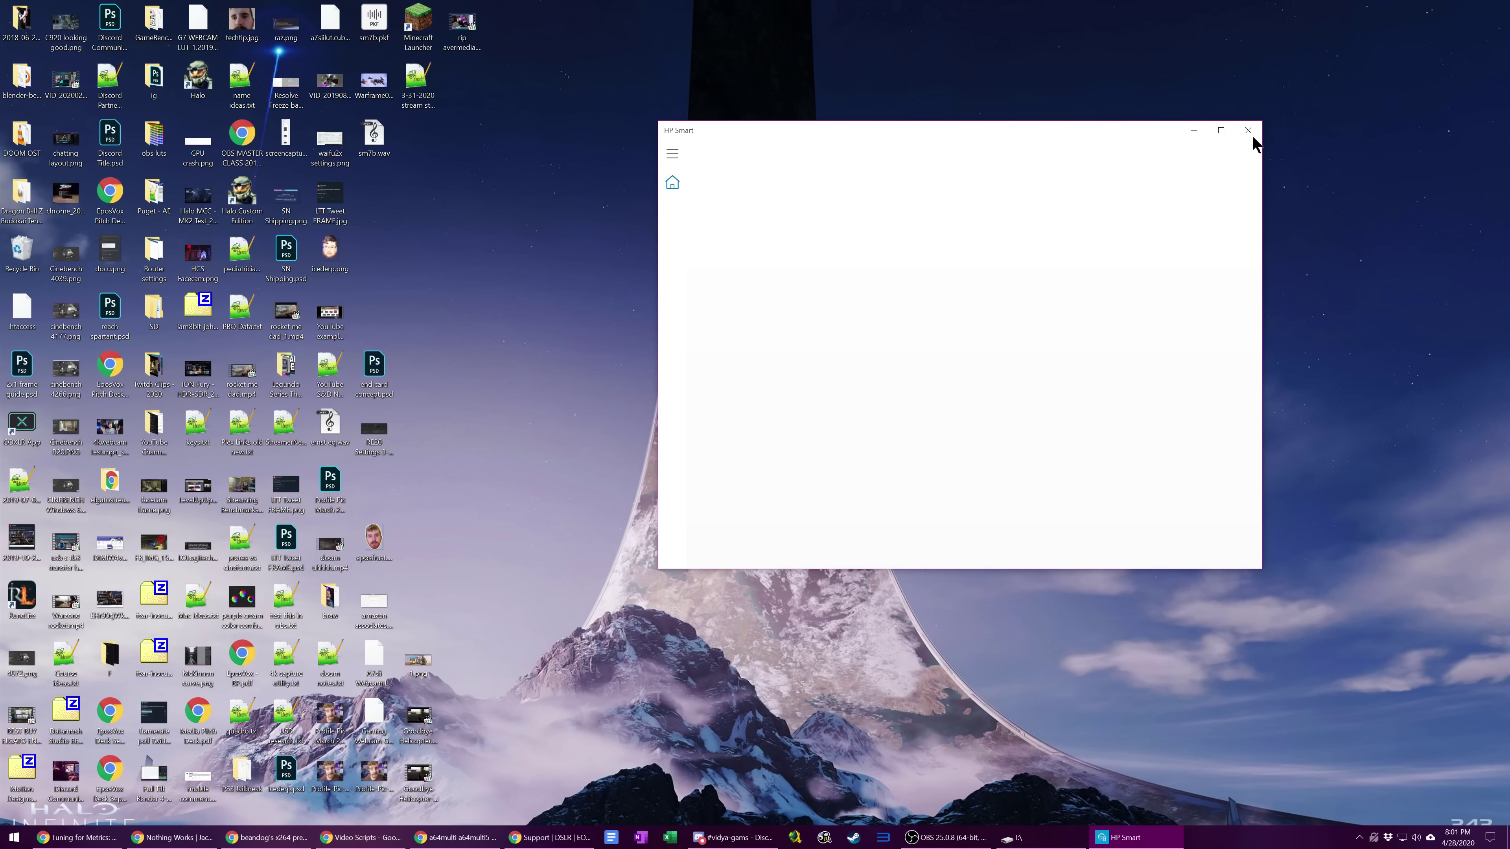
pyautogui.click(1251, 132)
pyautogui.click(14, 837)
pyautogui.click(283, 359)
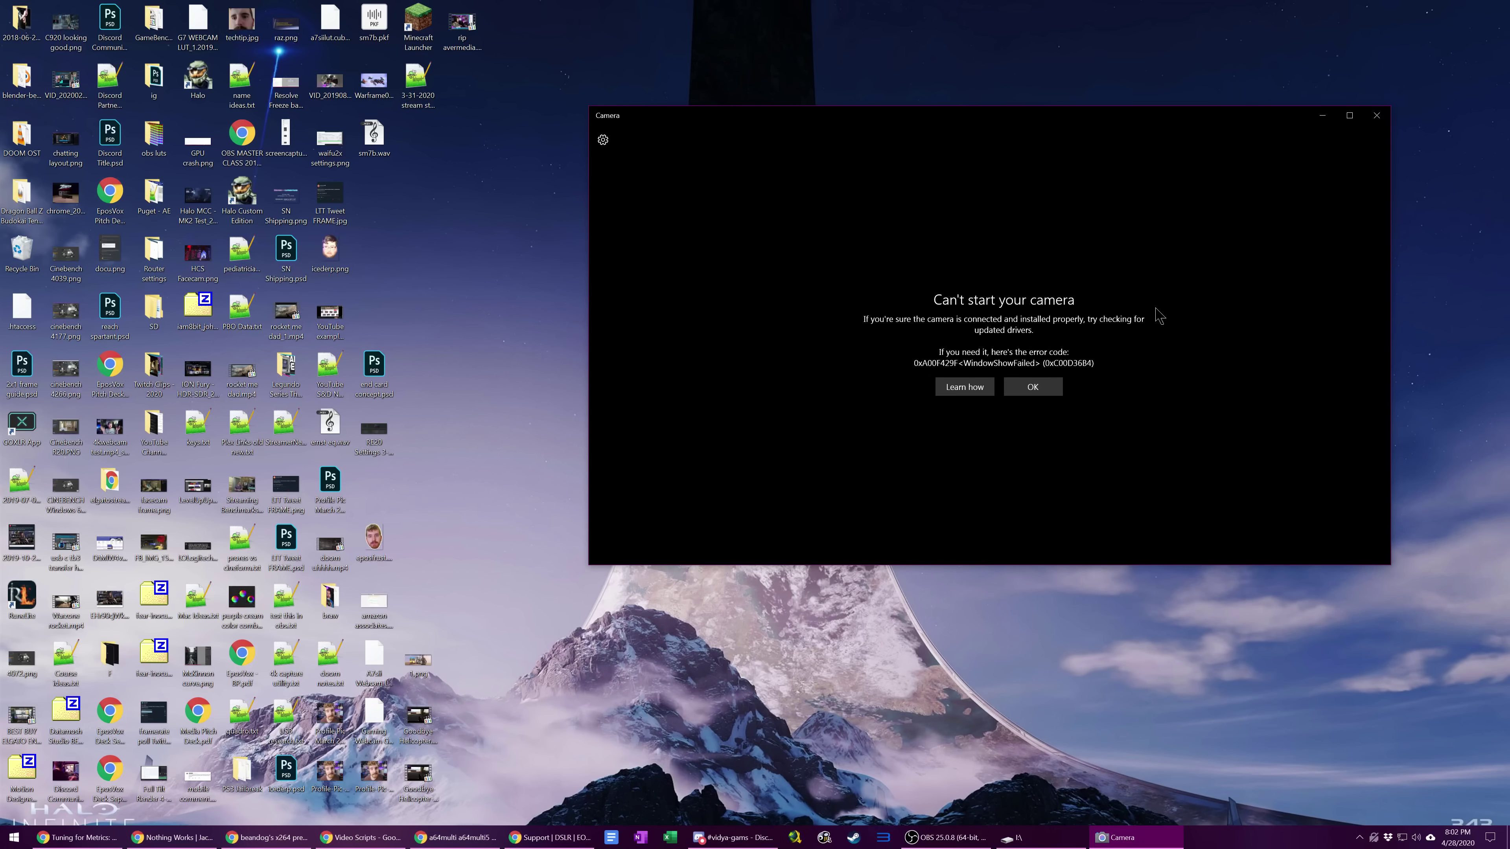
pyautogui.click(1374, 117)
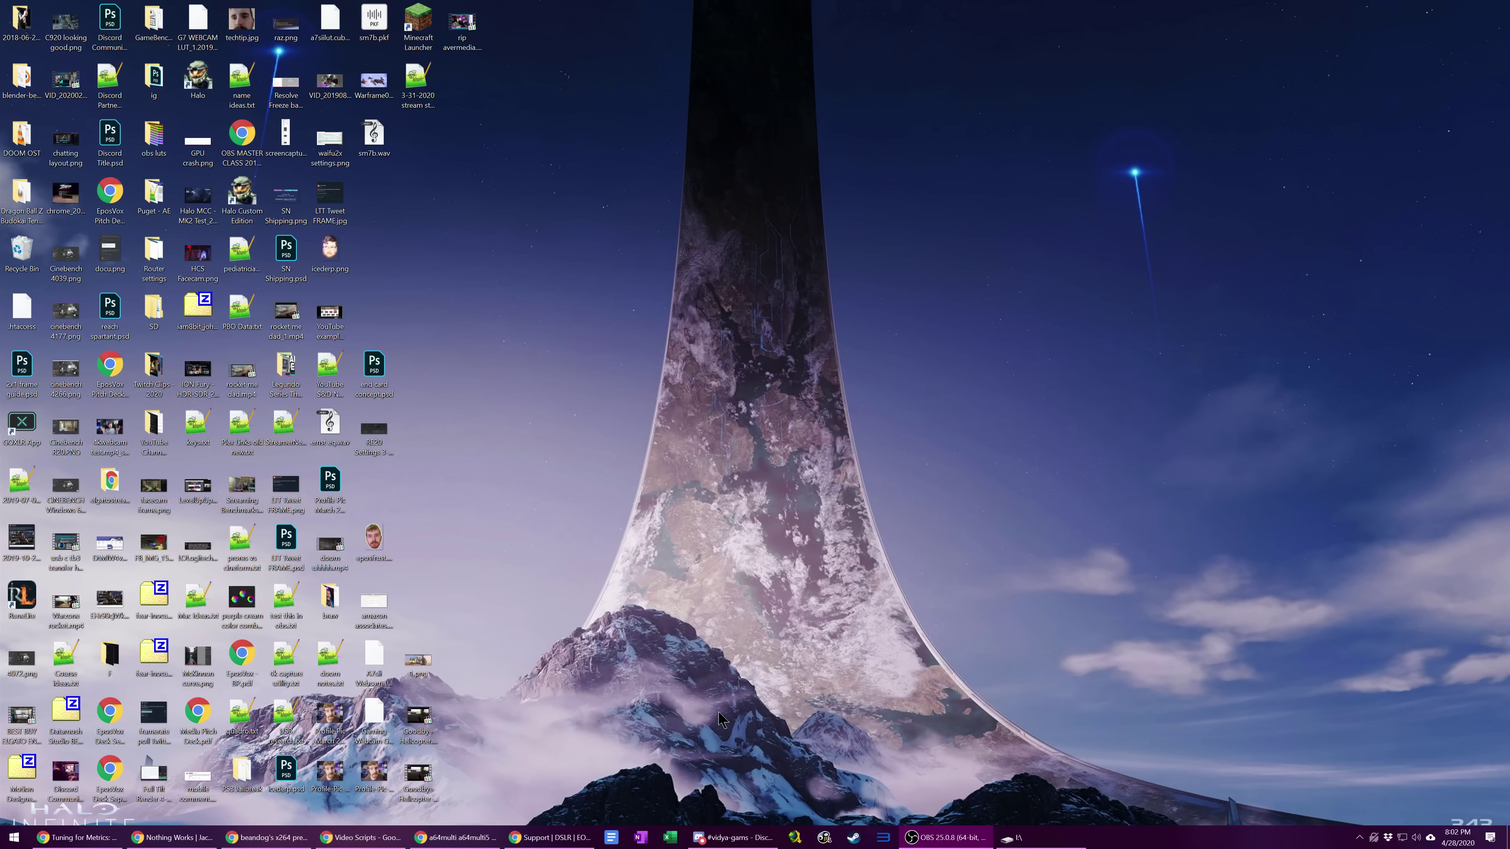
# In Discord's Voice & Video settings, set the camera to EOS Webcam Utility Beta and test video.
pyautogui.click(715, 837)
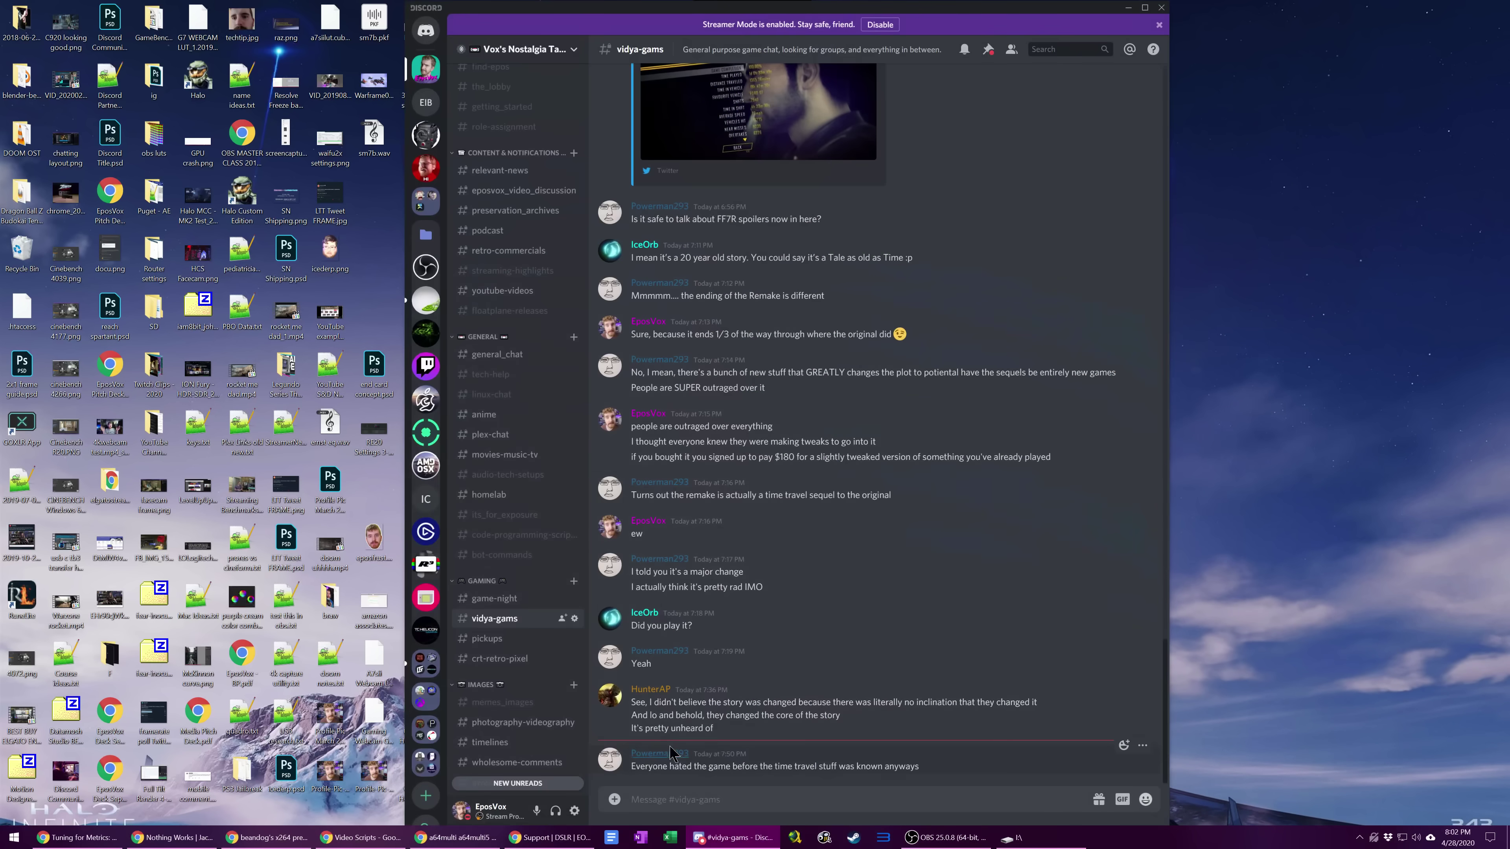
pyautogui.click(577, 811)
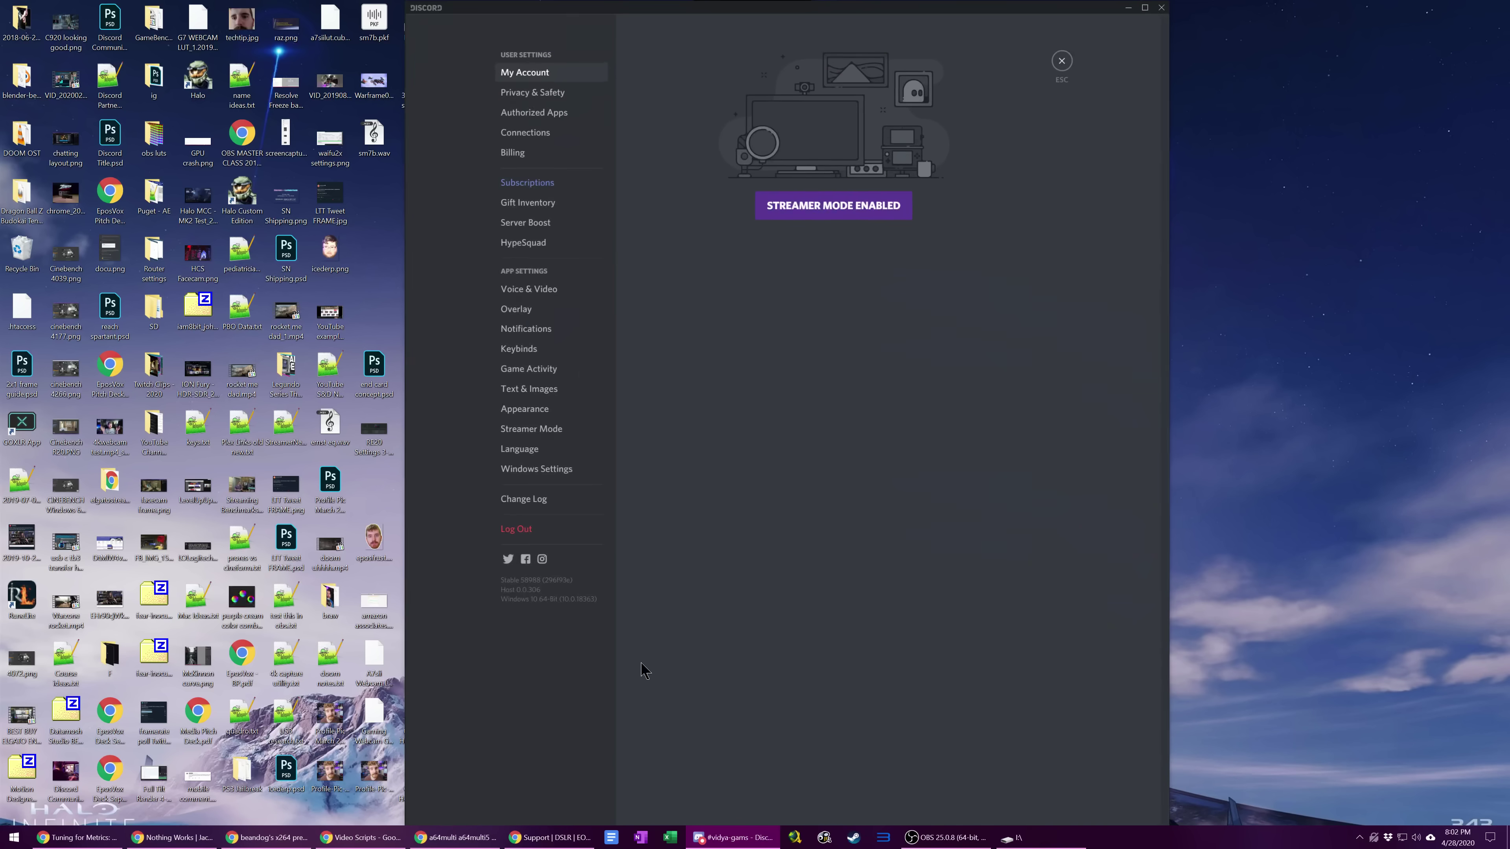
pyautogui.click(568, 287)
pyautogui.click(759, 481)
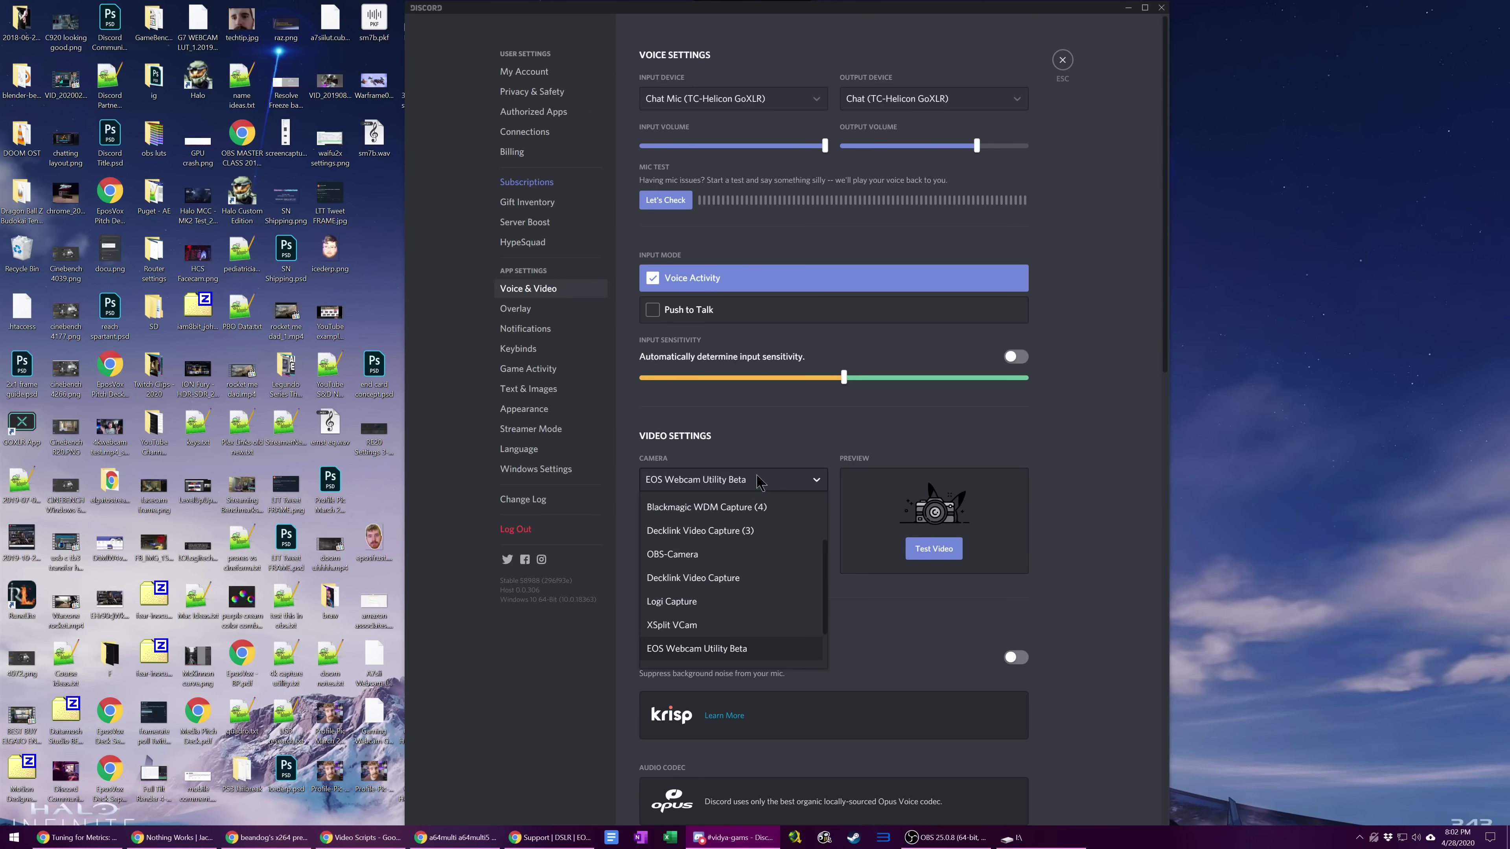
pyautogui.click(946, 541)
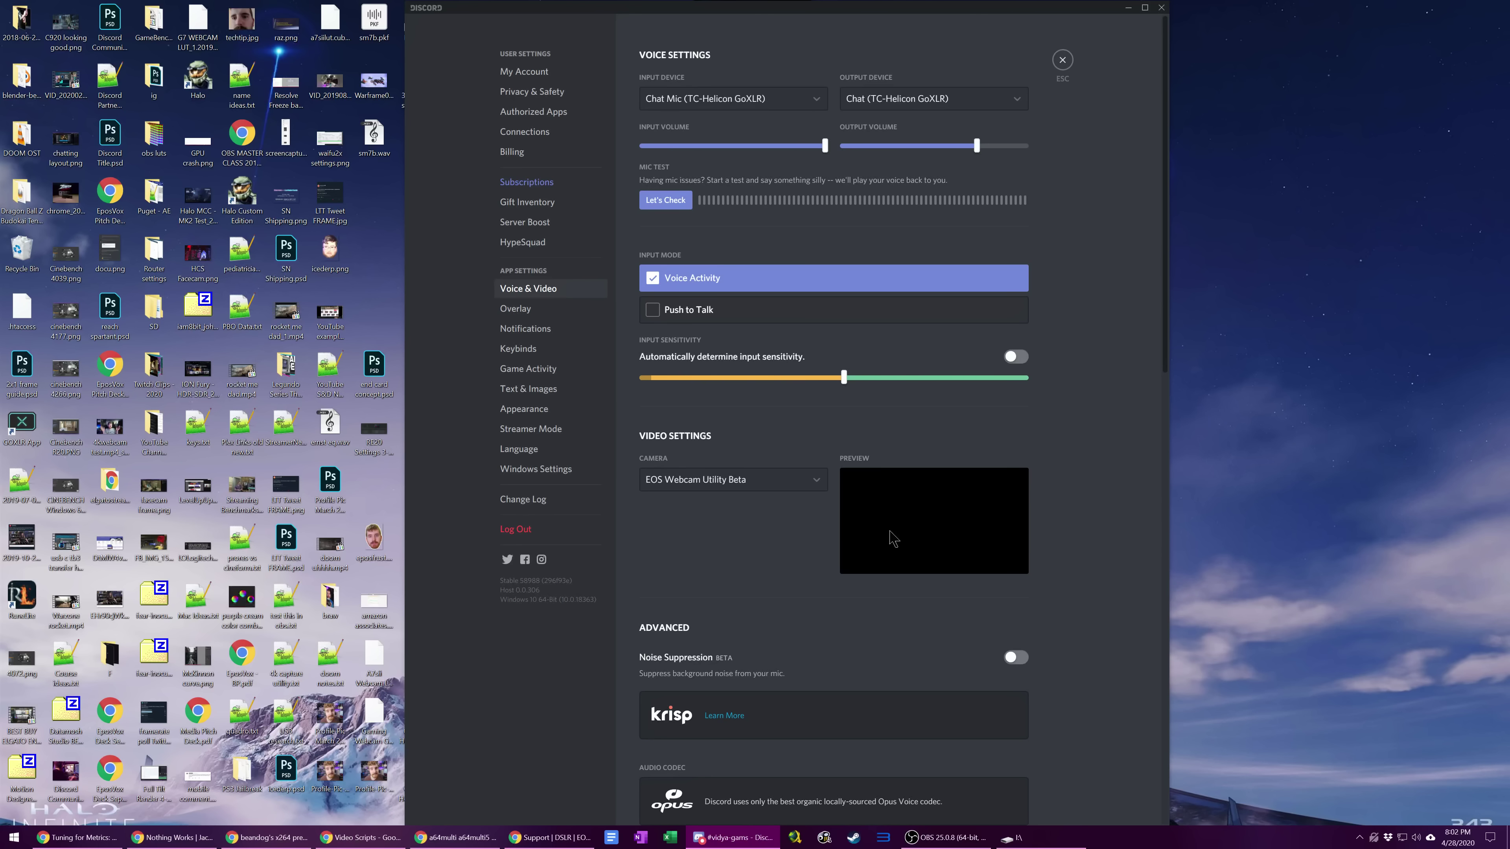
# Close Discord's settings and minimise Discord to the desktop.
pyautogui.click(1062, 60)
pyautogui.click(1127, 7)
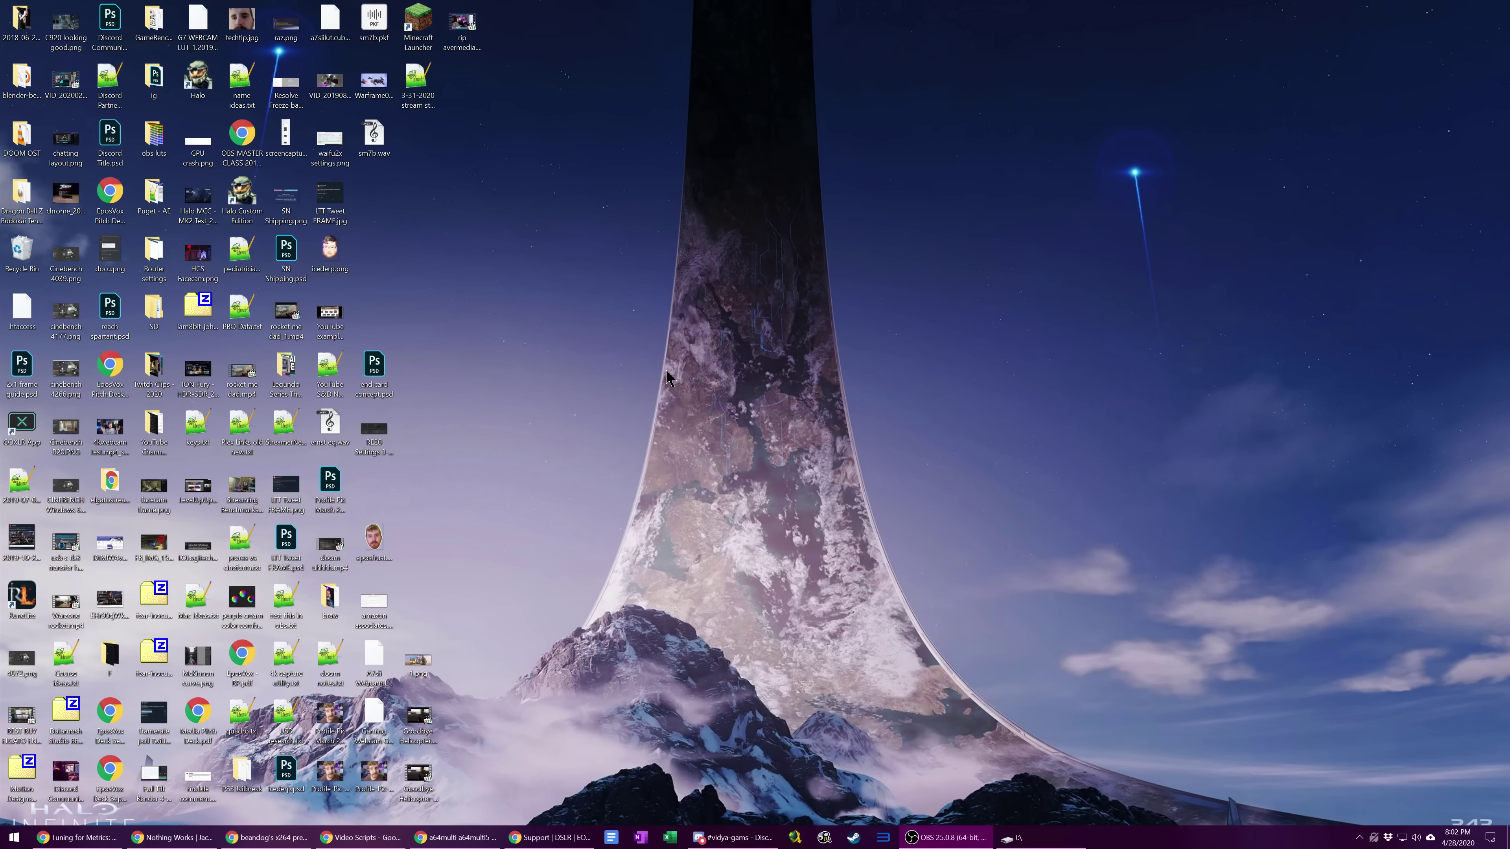
pyautogui.press('super')
# Launch Skype, then close its open camera list and settings without changes.
pyautogui.write('skype')
pyautogui.press('Return')
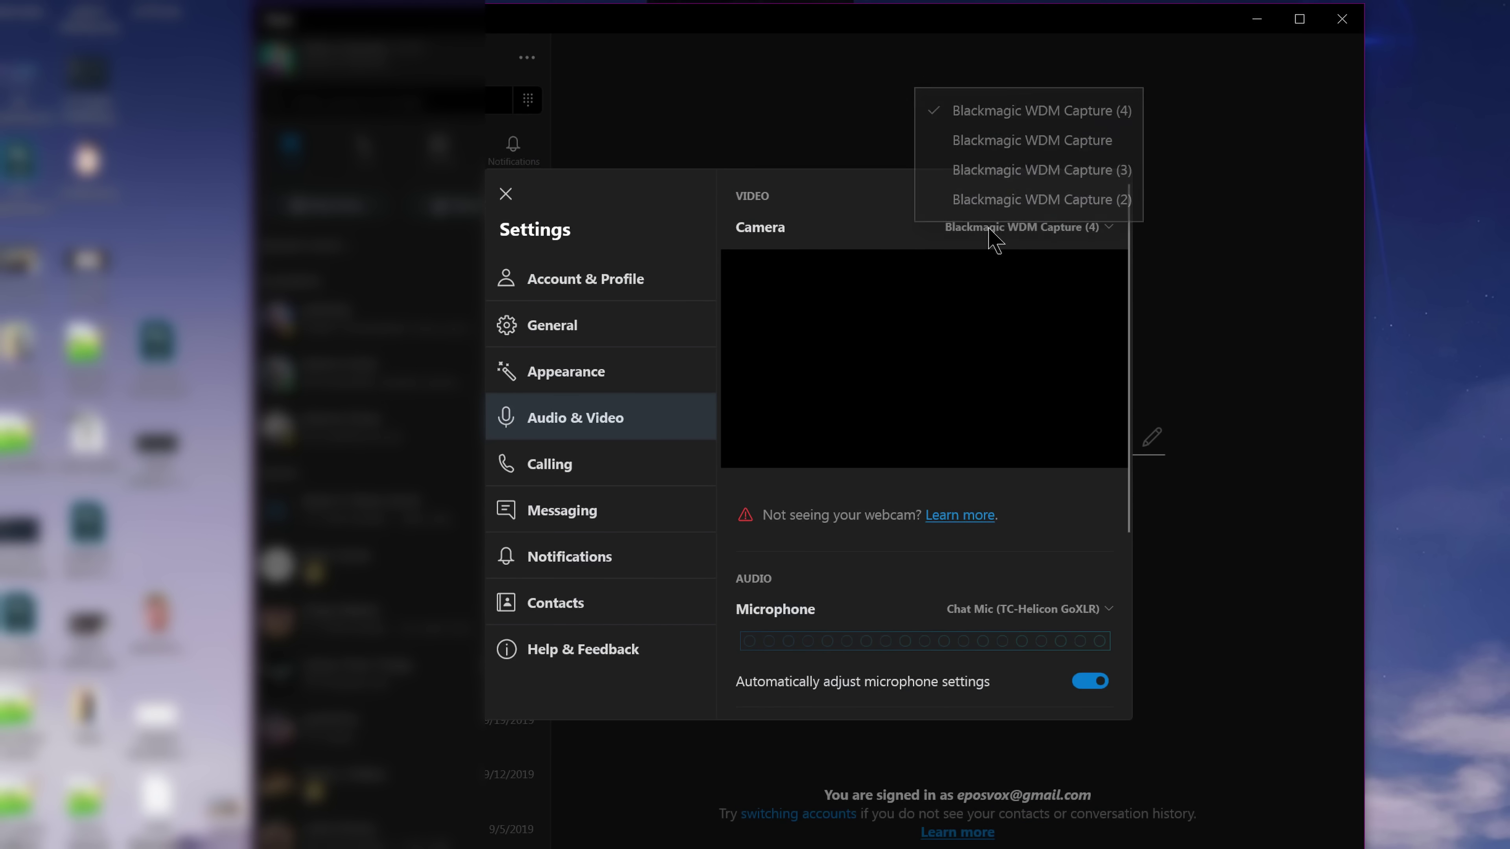
pyautogui.click(994, 230)
pyautogui.click(504, 195)
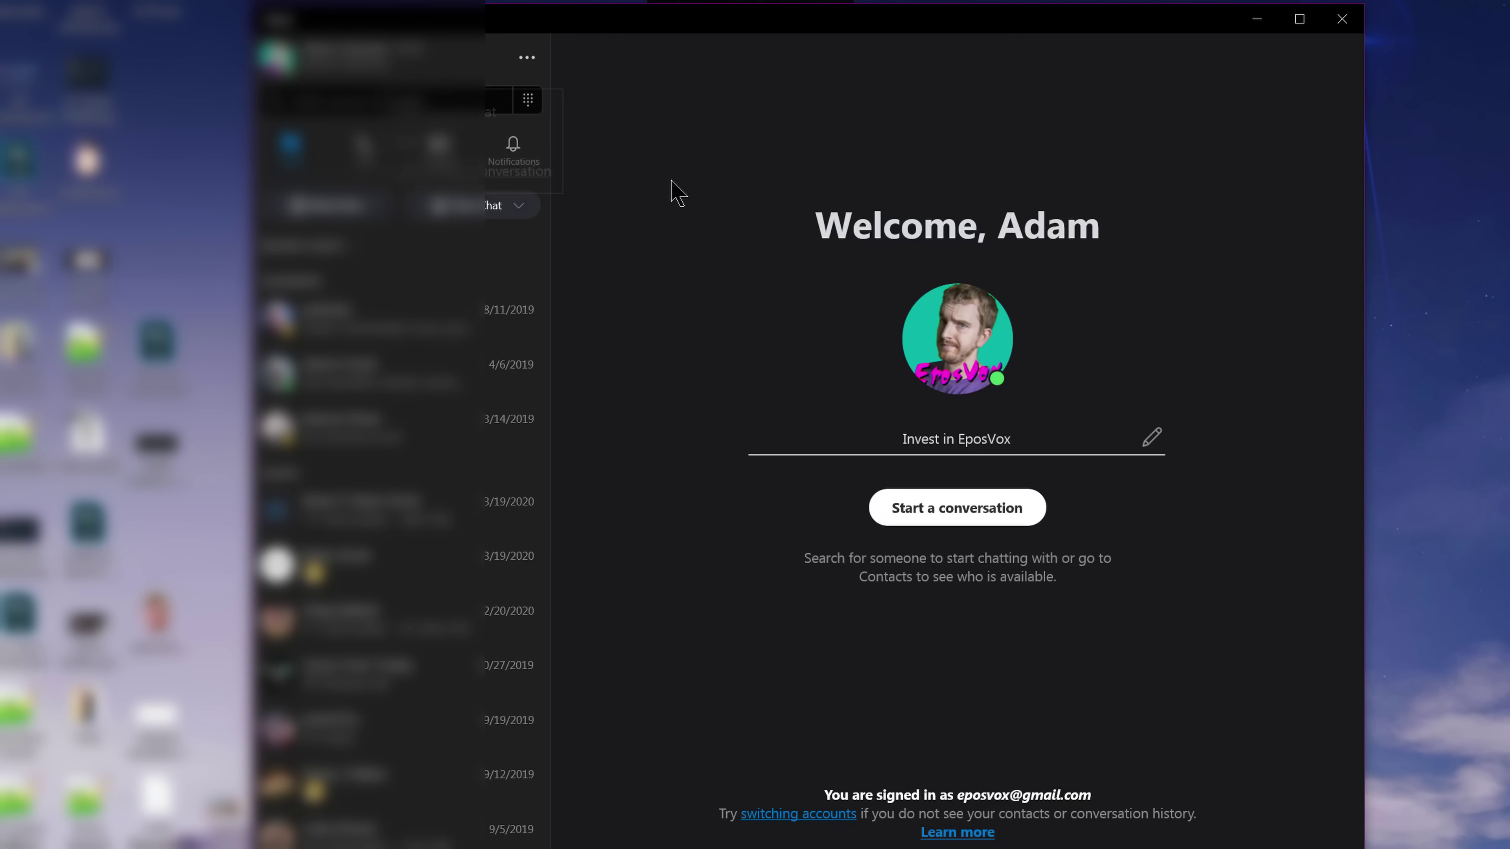
# Open Skype's Audio & Video settings and check the camera list for available devices.
pyautogui.click(527, 57)
pyautogui.click(529, 104)
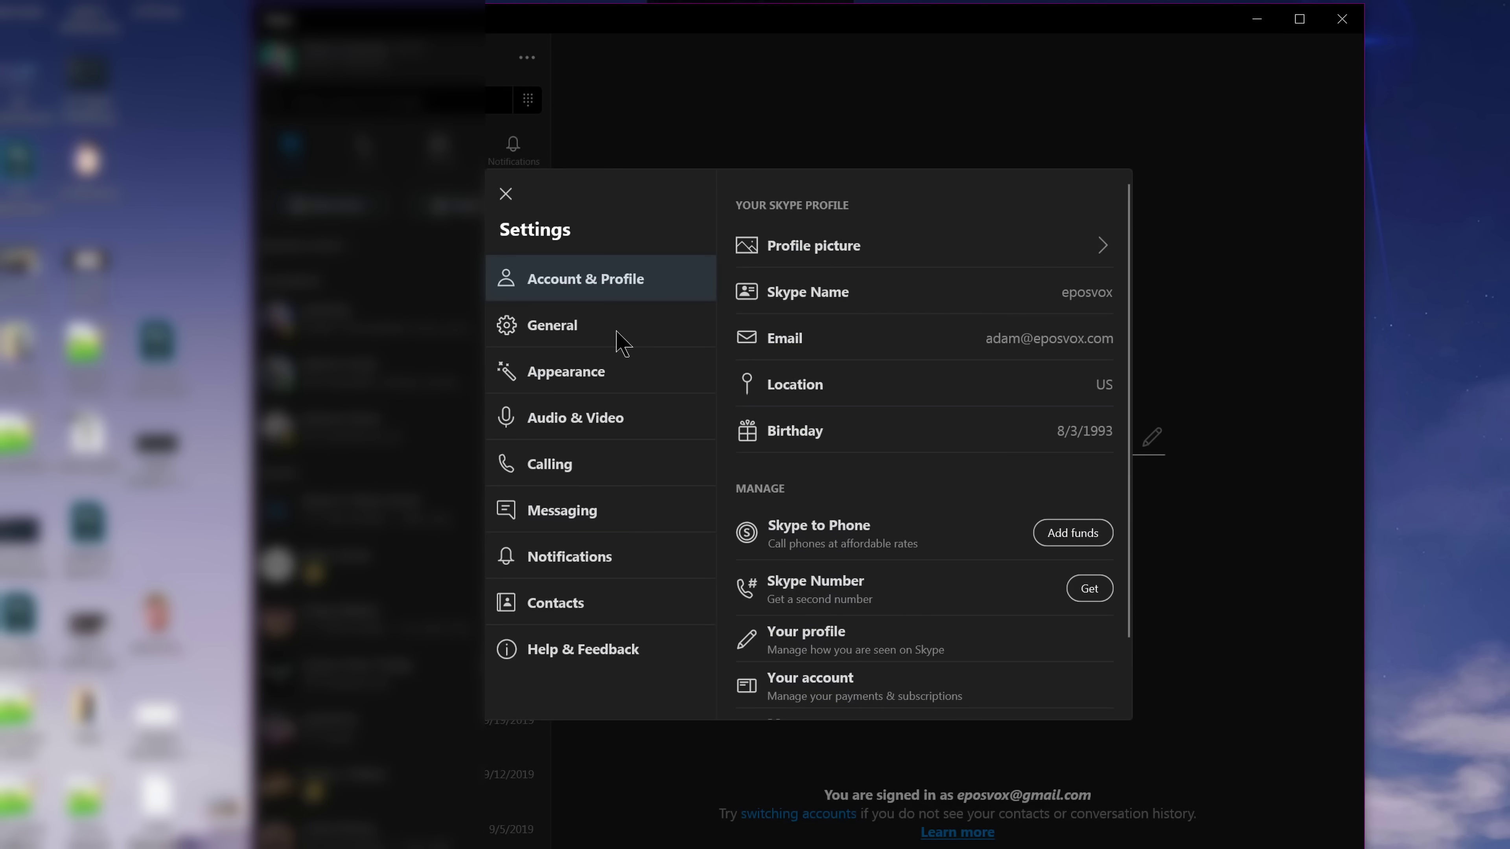
pyautogui.click(604, 419)
pyautogui.click(999, 227)
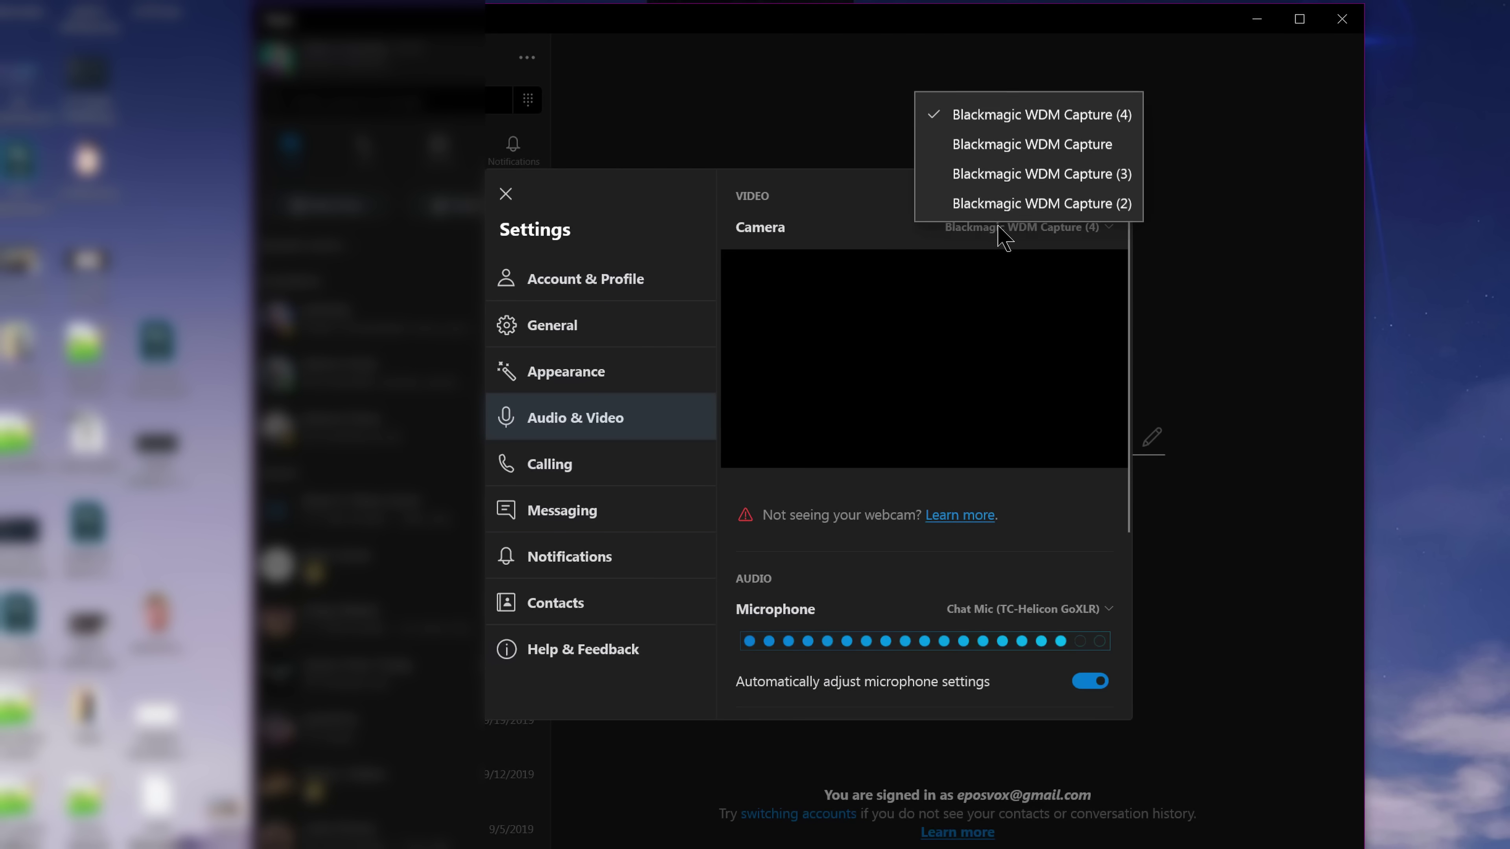